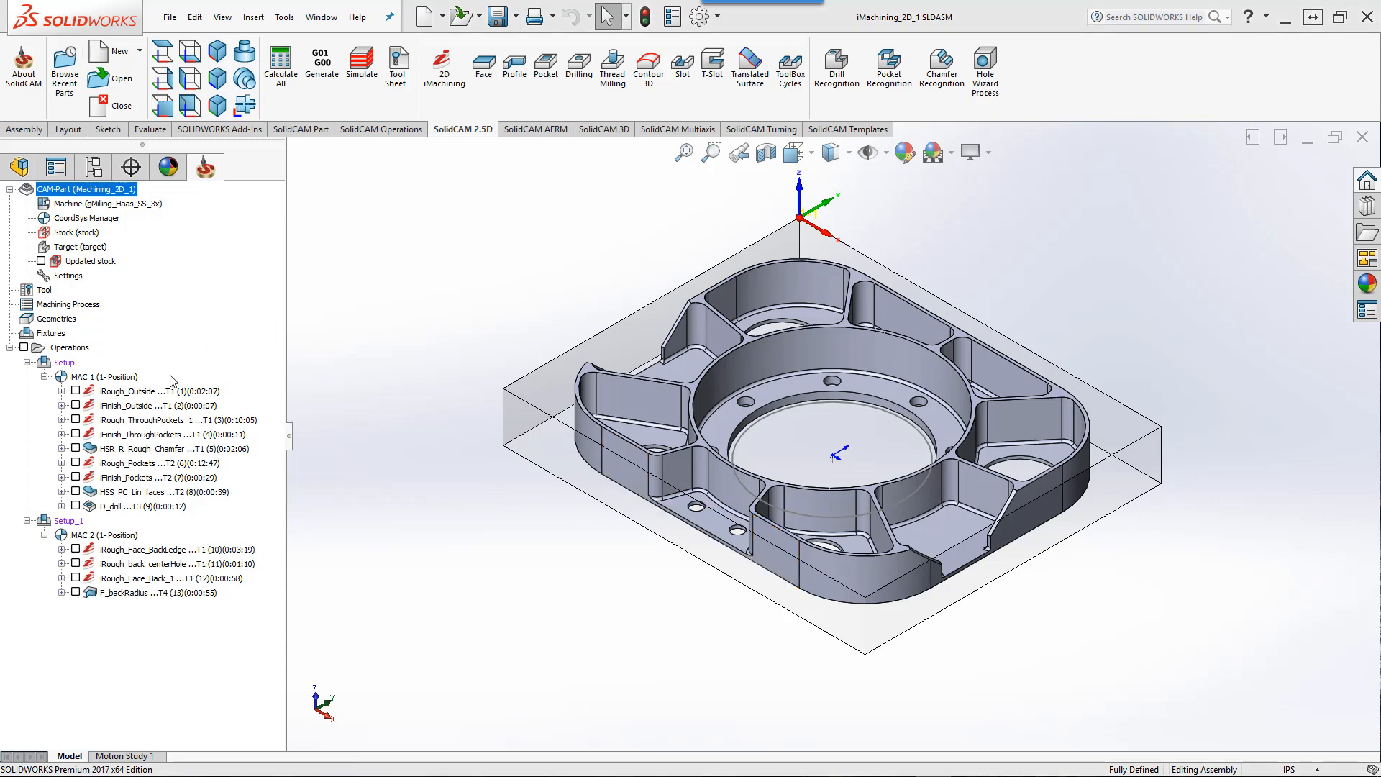
Step: Open the iRough_Outside operation and show its Outside geometry chains on the model
double_click(154, 393)
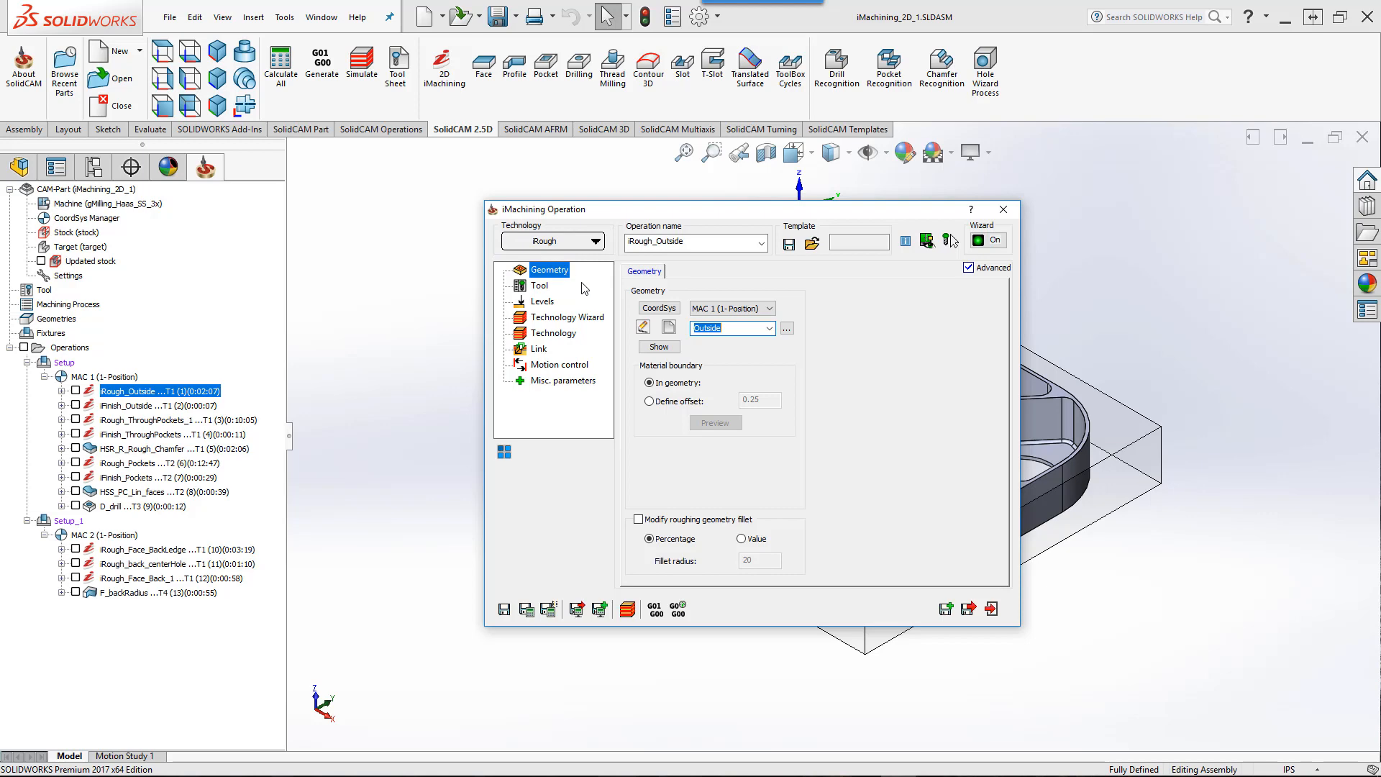
click(659, 346)
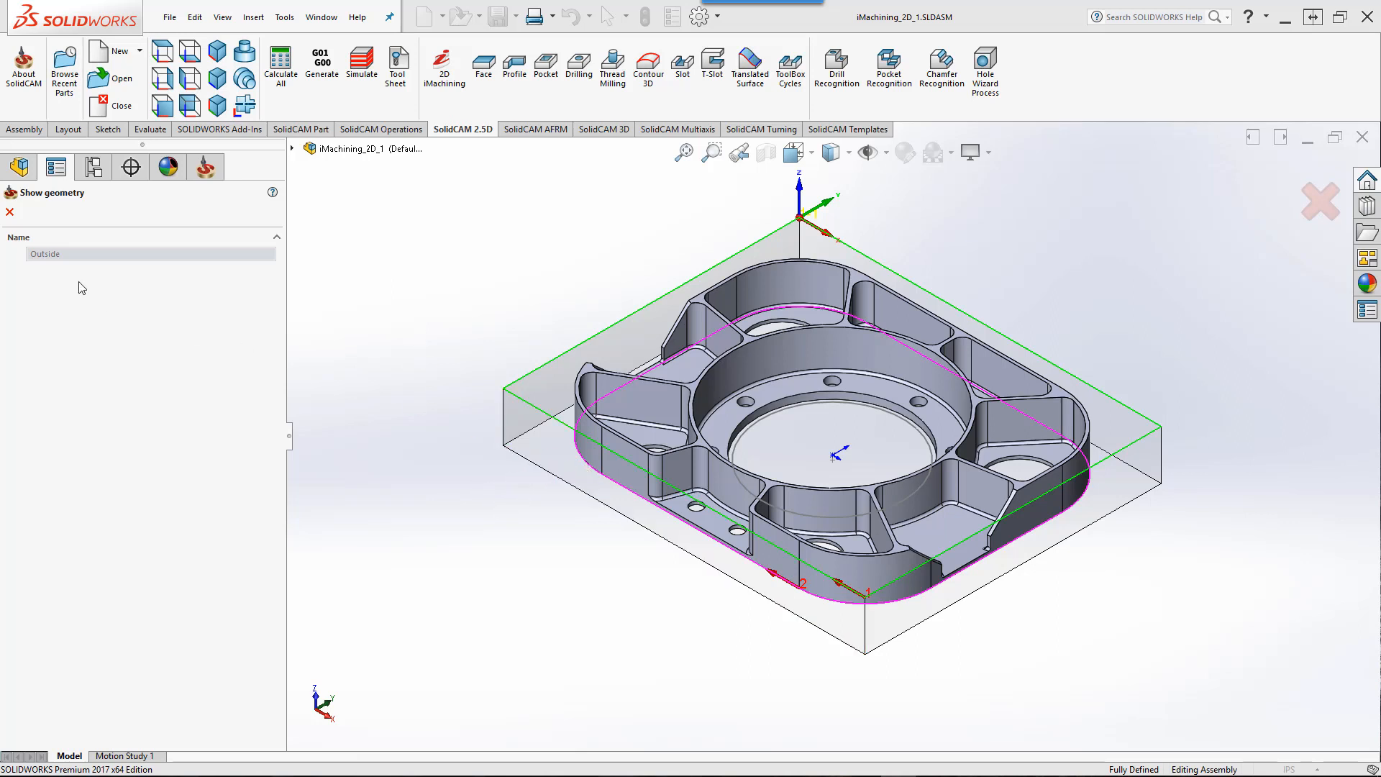
click(10, 211)
Step: Review the iRough_Outside operation's tool, milling levels and Technology Wizard cutting conditions
click(541, 286)
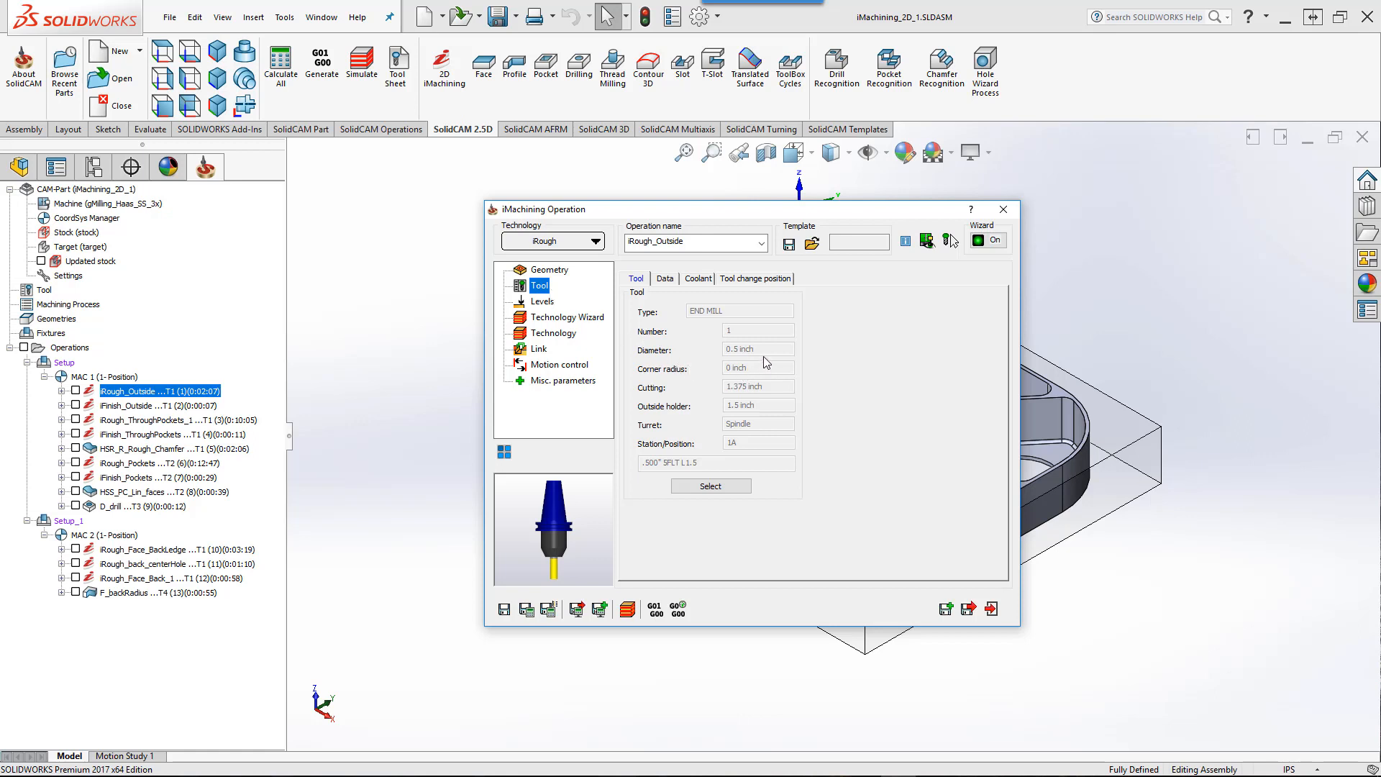
click(541, 302)
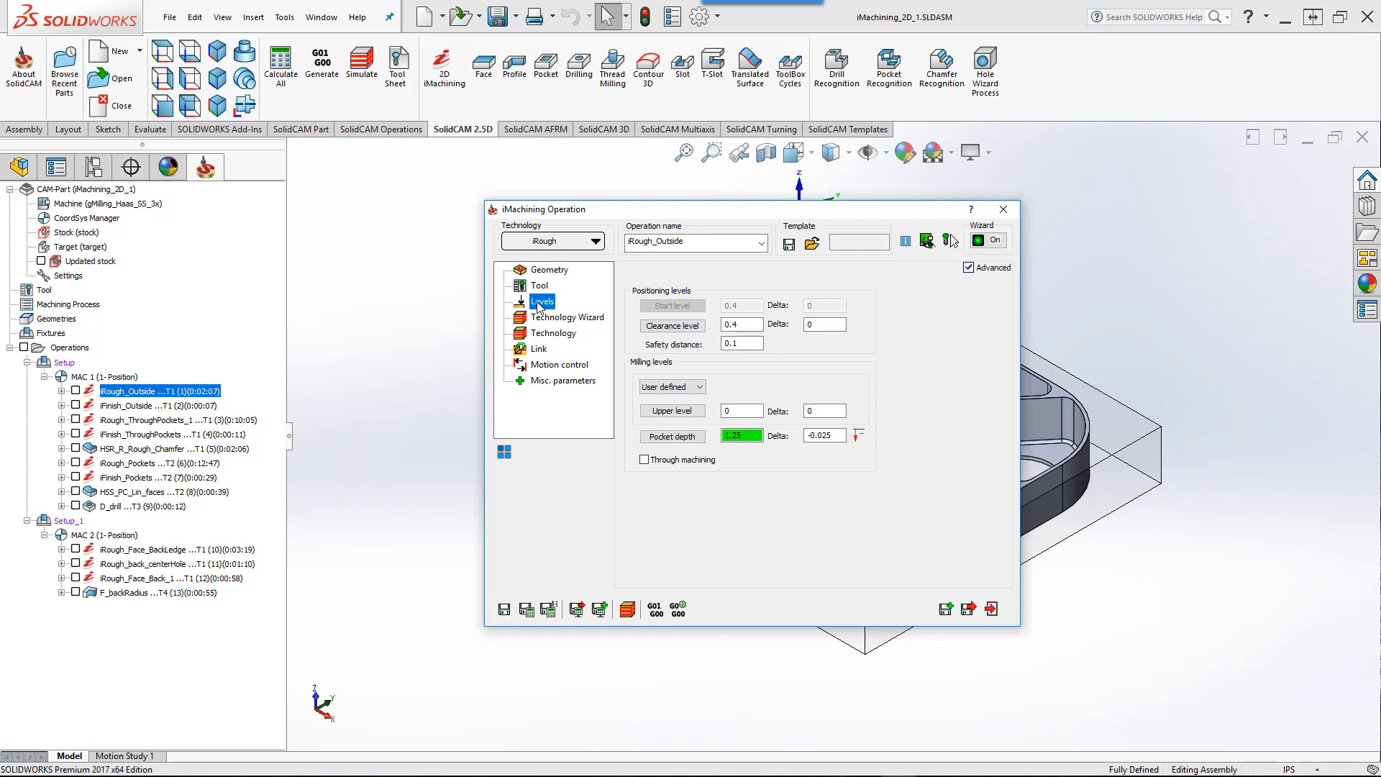
mouse_move(750, 435)
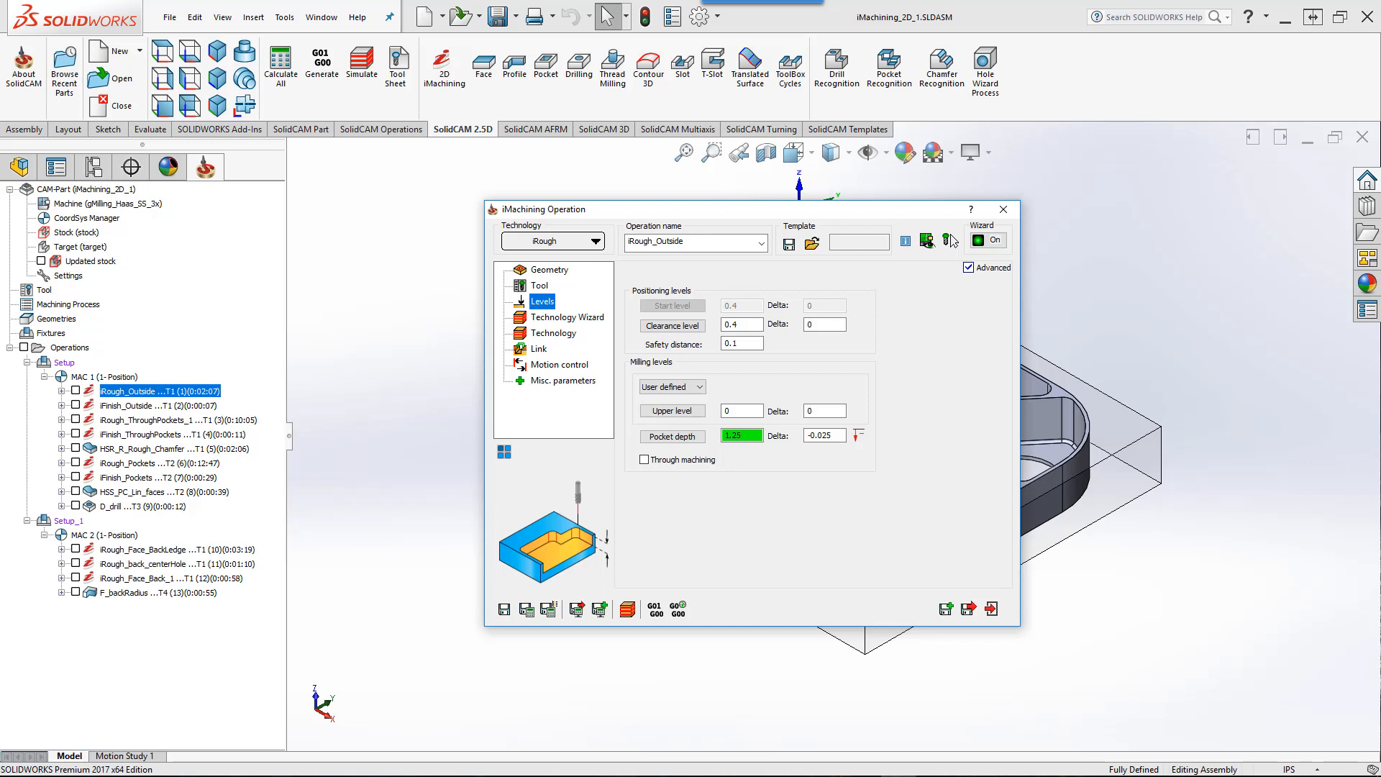
click(1137, 398)
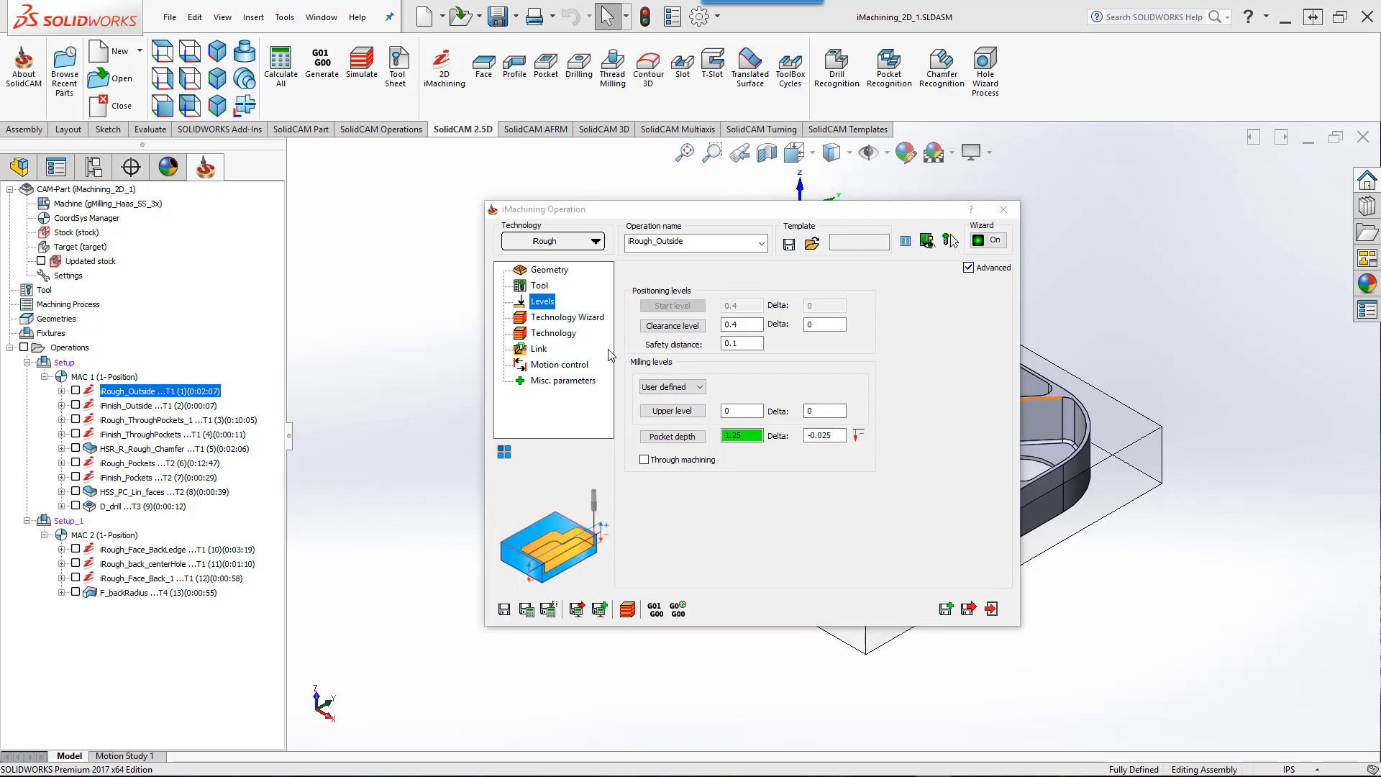
click(580, 318)
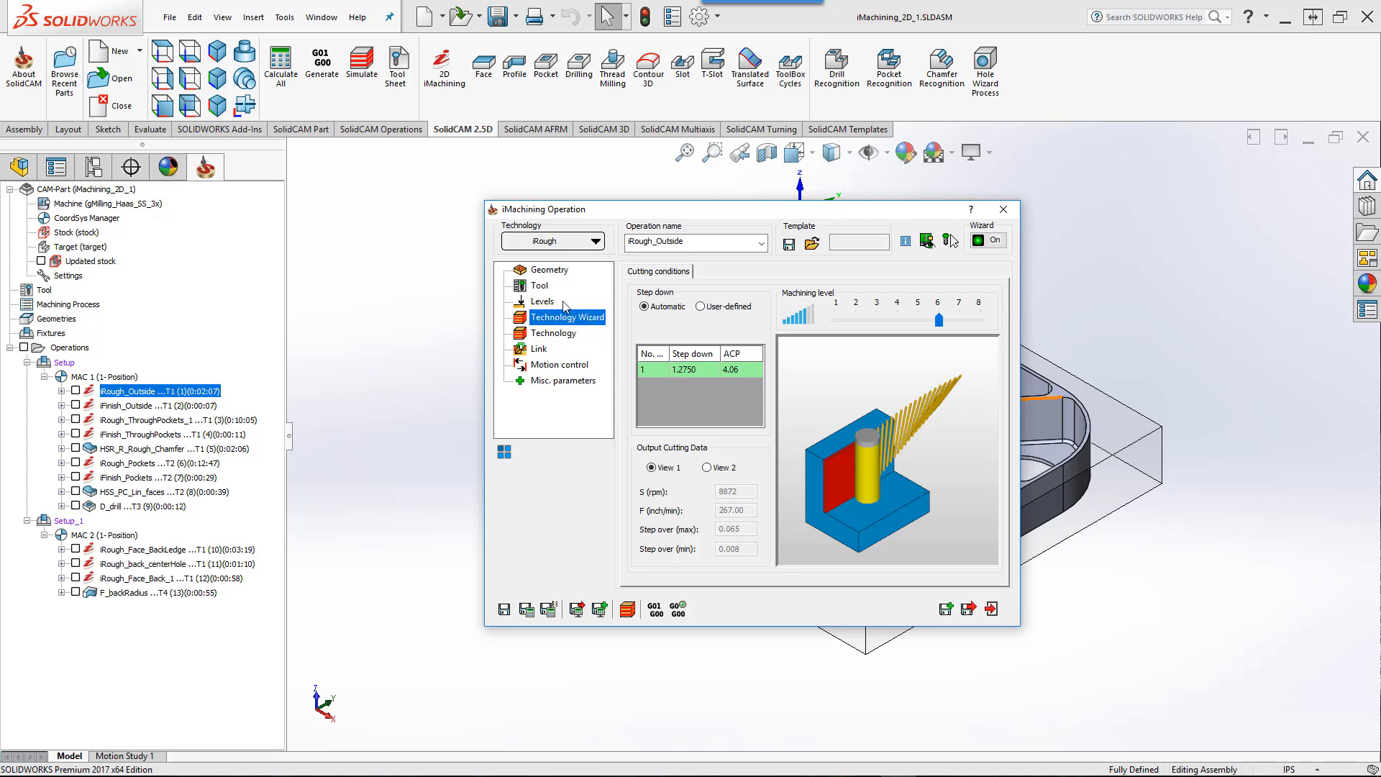
Step: Inspect the end mill assigned to iRough_Outside, including its dimensions in the tool table
click(541, 286)
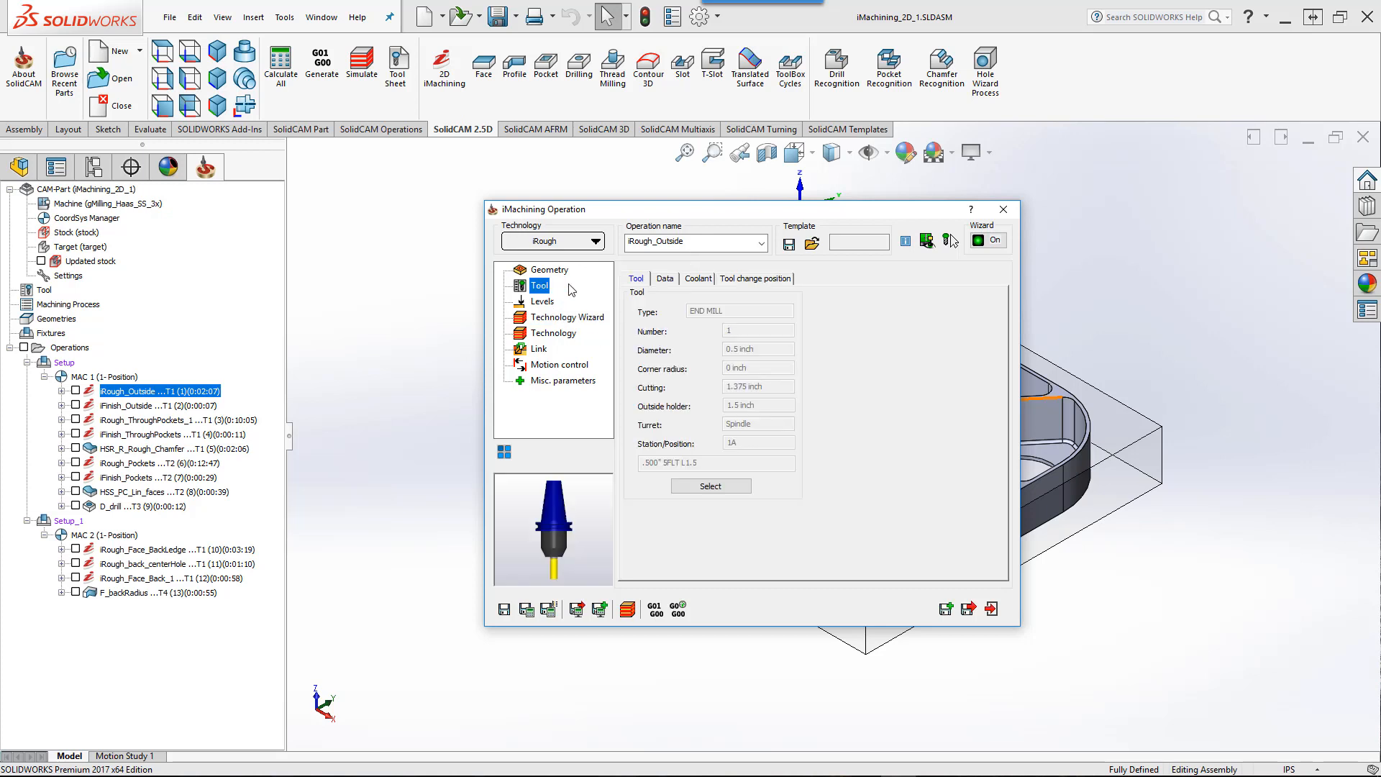
click(664, 280)
click(636, 279)
click(730, 487)
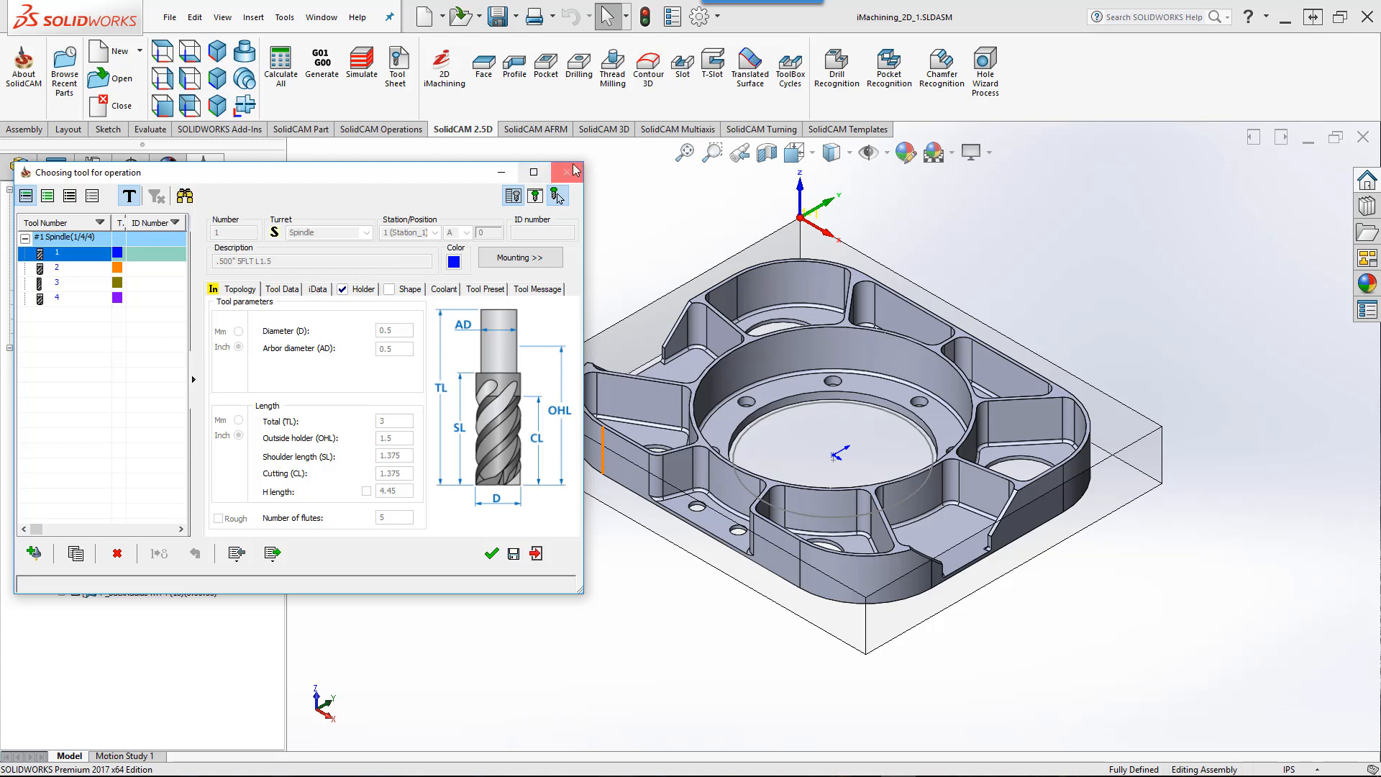
click(567, 174)
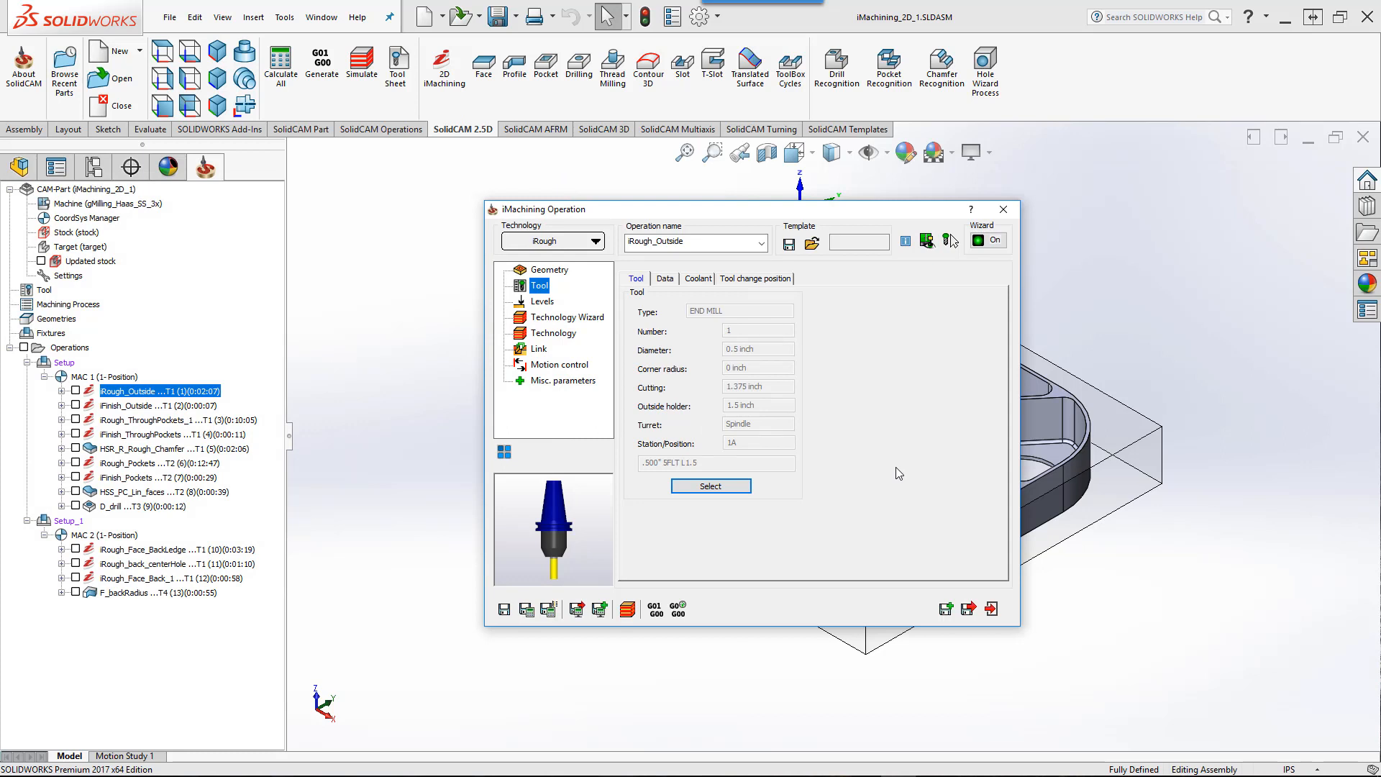
Step: Simulate the iRough_Outside toolpath at reduced speed, inspect it from above and at an angle, and close the operation
click(627, 610)
drag(246, 180, 121, 161)
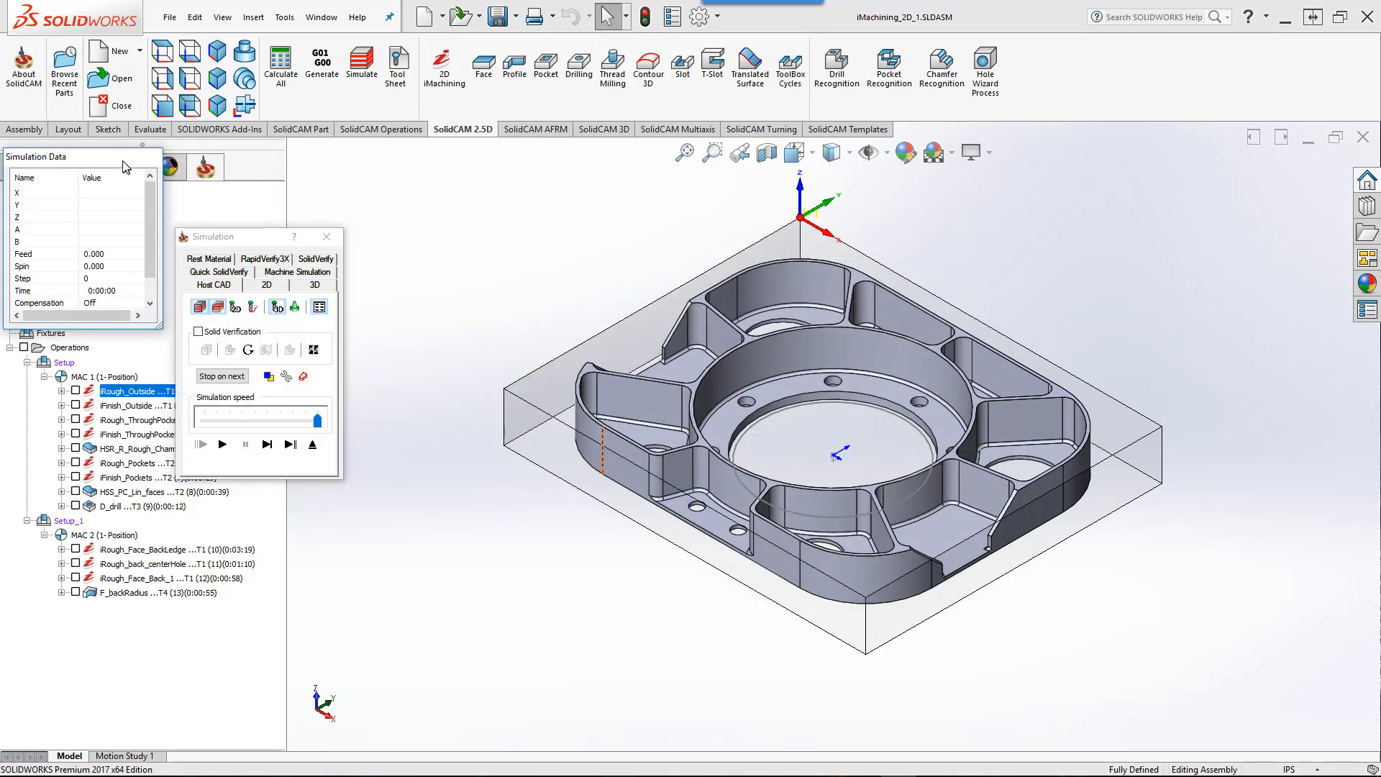
drag(317, 420, 242, 420)
click(222, 443)
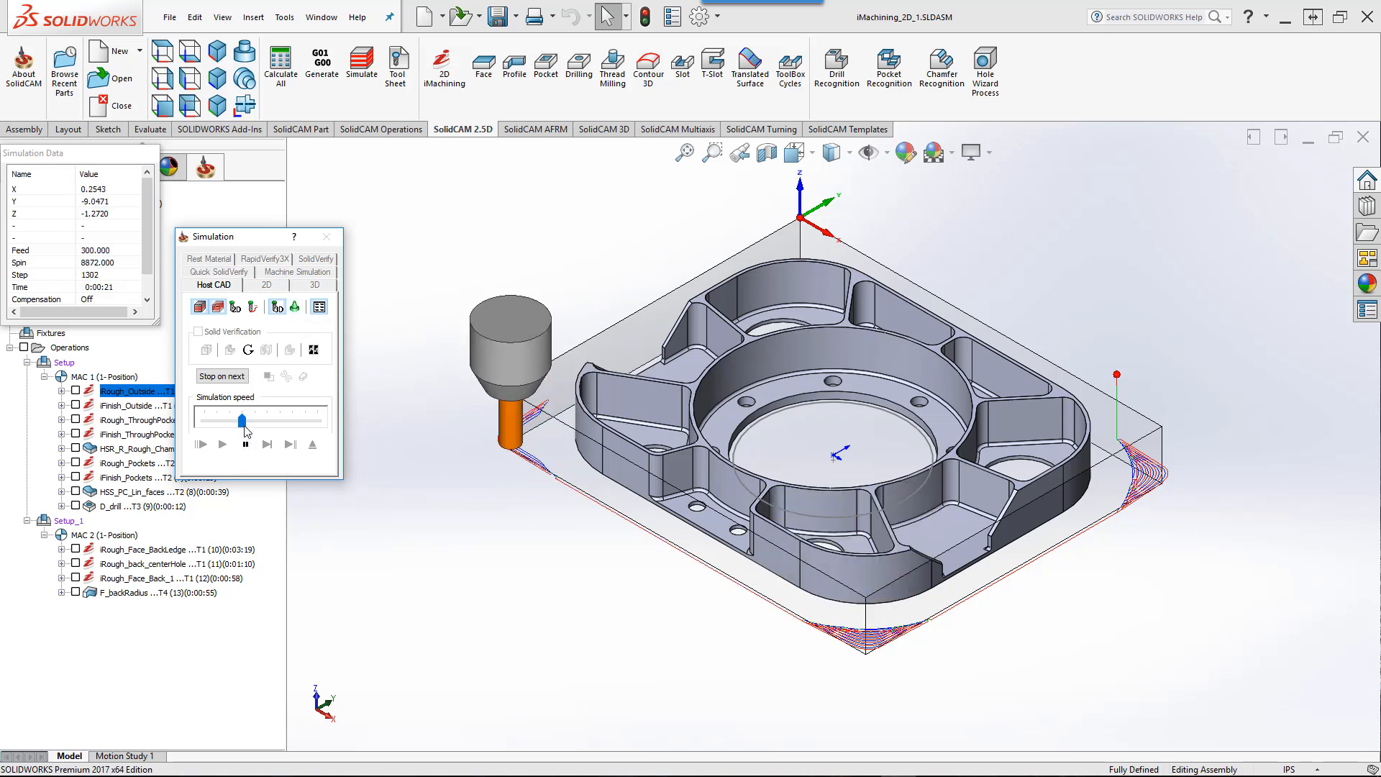
drag(242, 421, 271, 429)
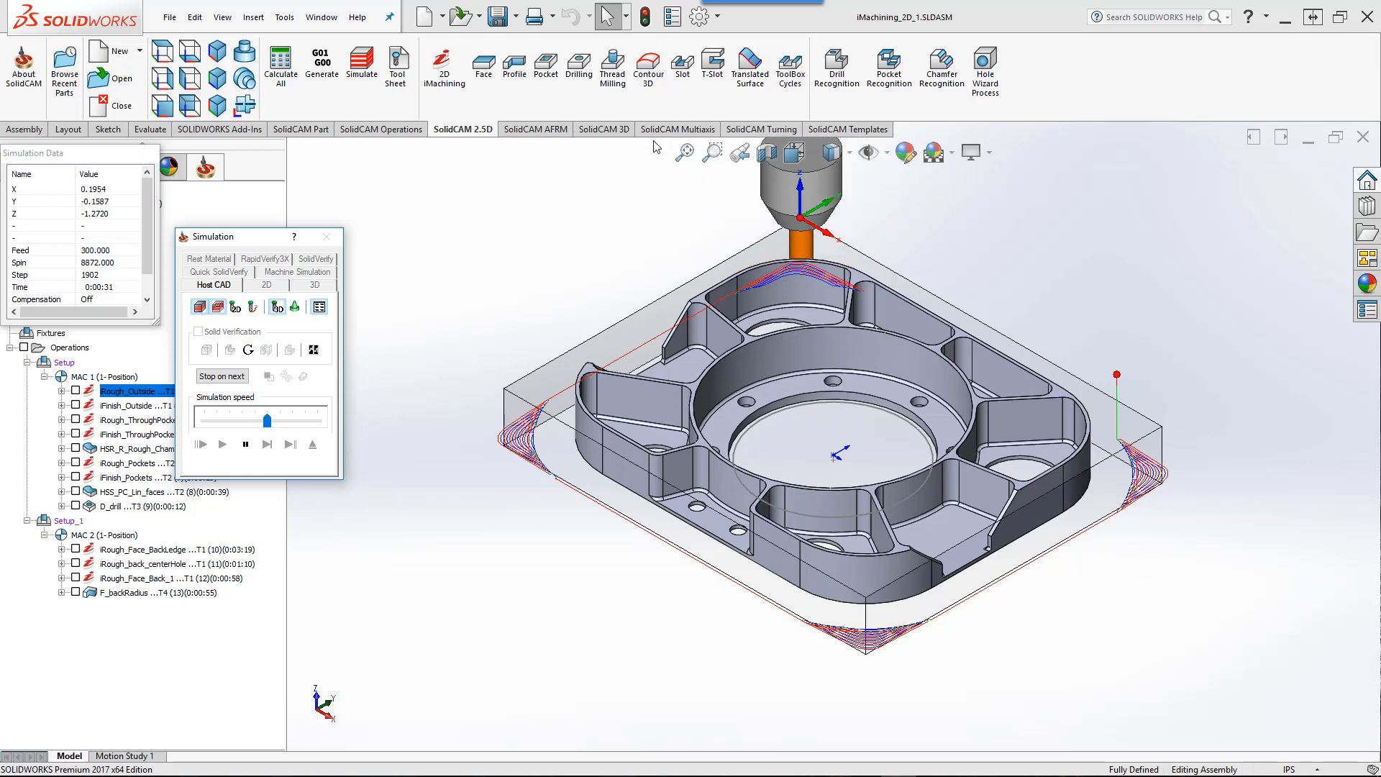
click(162, 53)
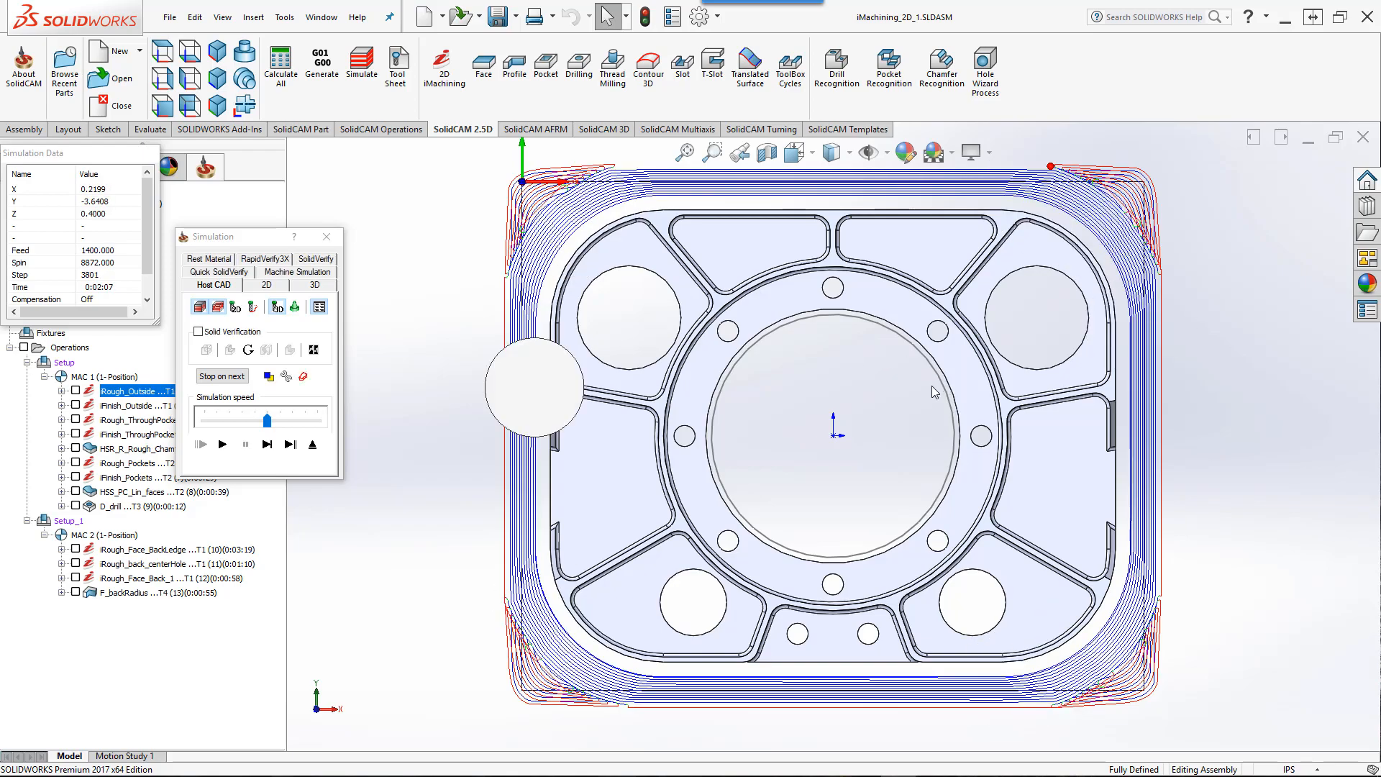
middle_drag(934, 385, 960, 253)
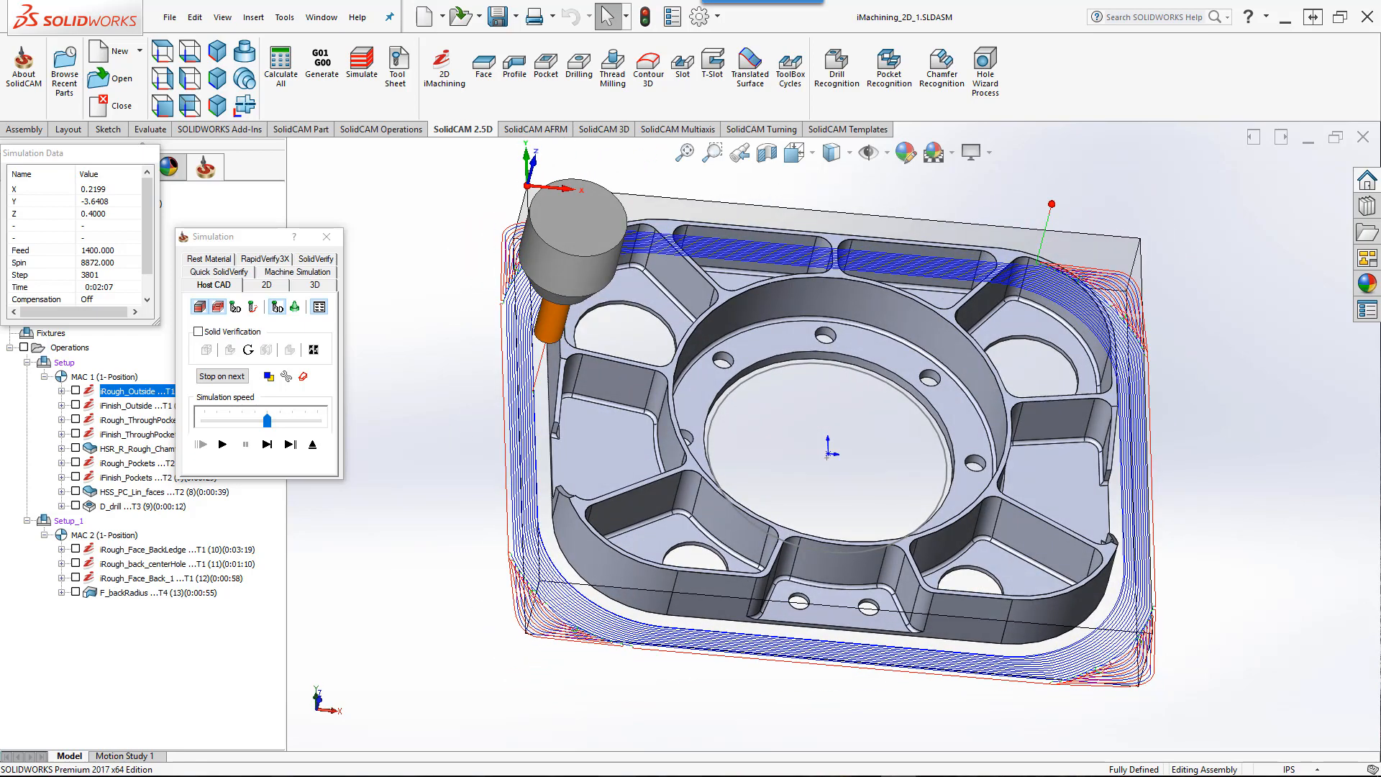
click(312, 444)
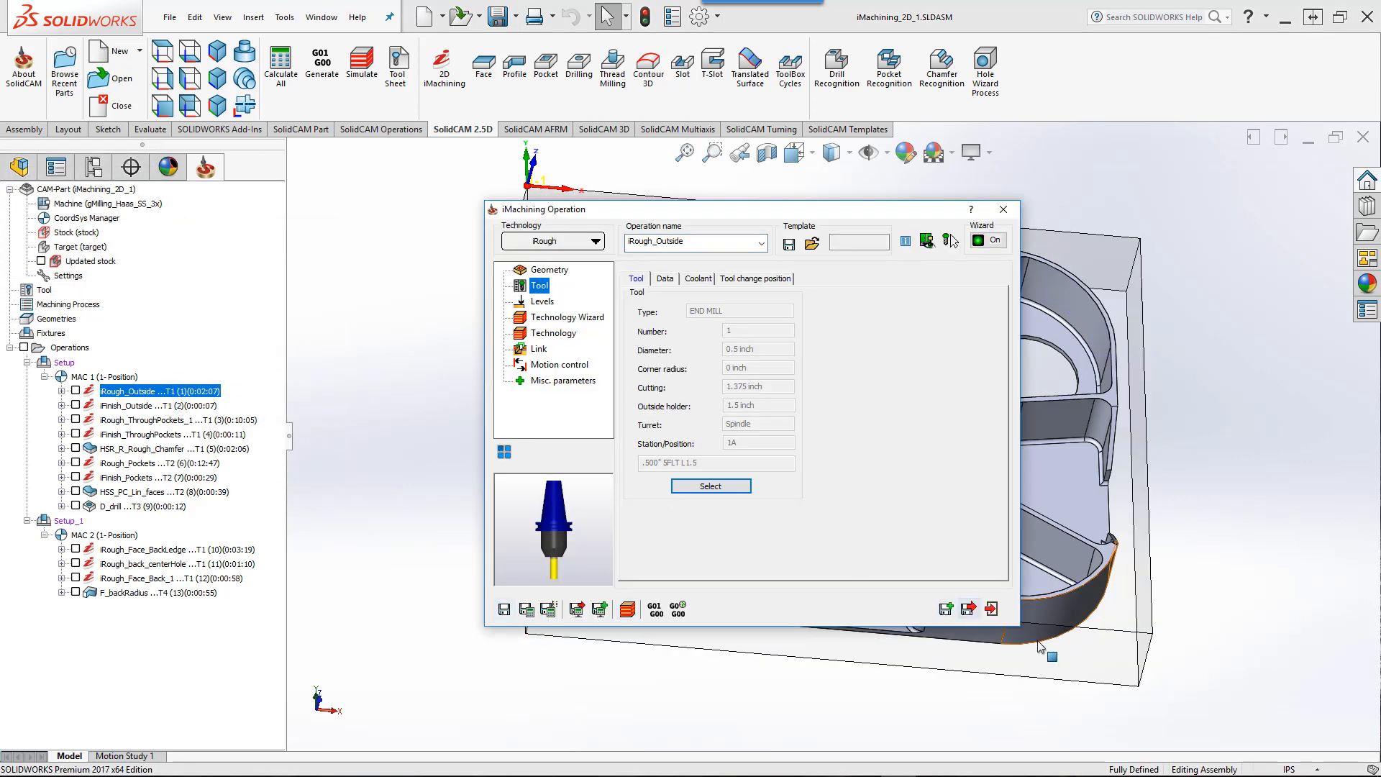
click(991, 609)
Step: Review the iFinish_Outside operation's technology settings and iRest parent operation, and close it without saving
click(164, 407)
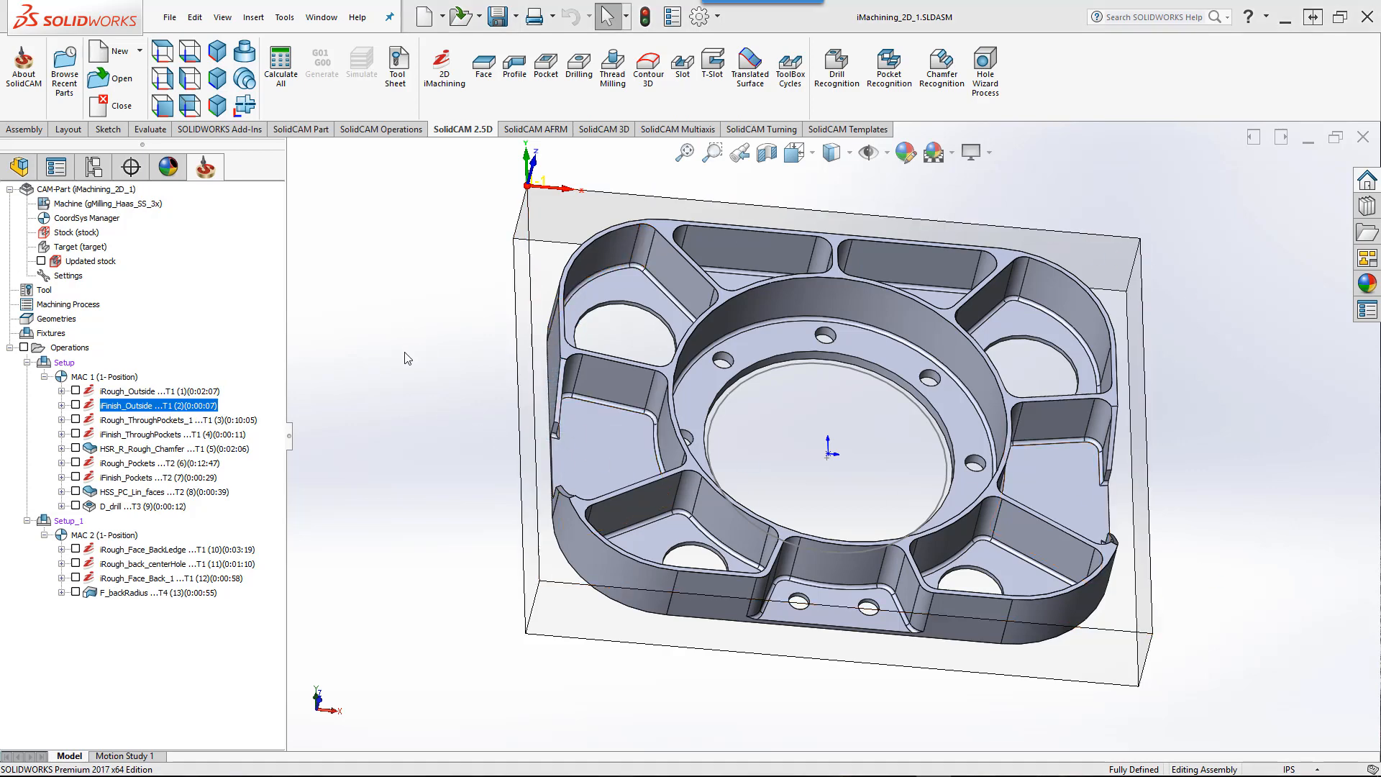
double_click(130, 406)
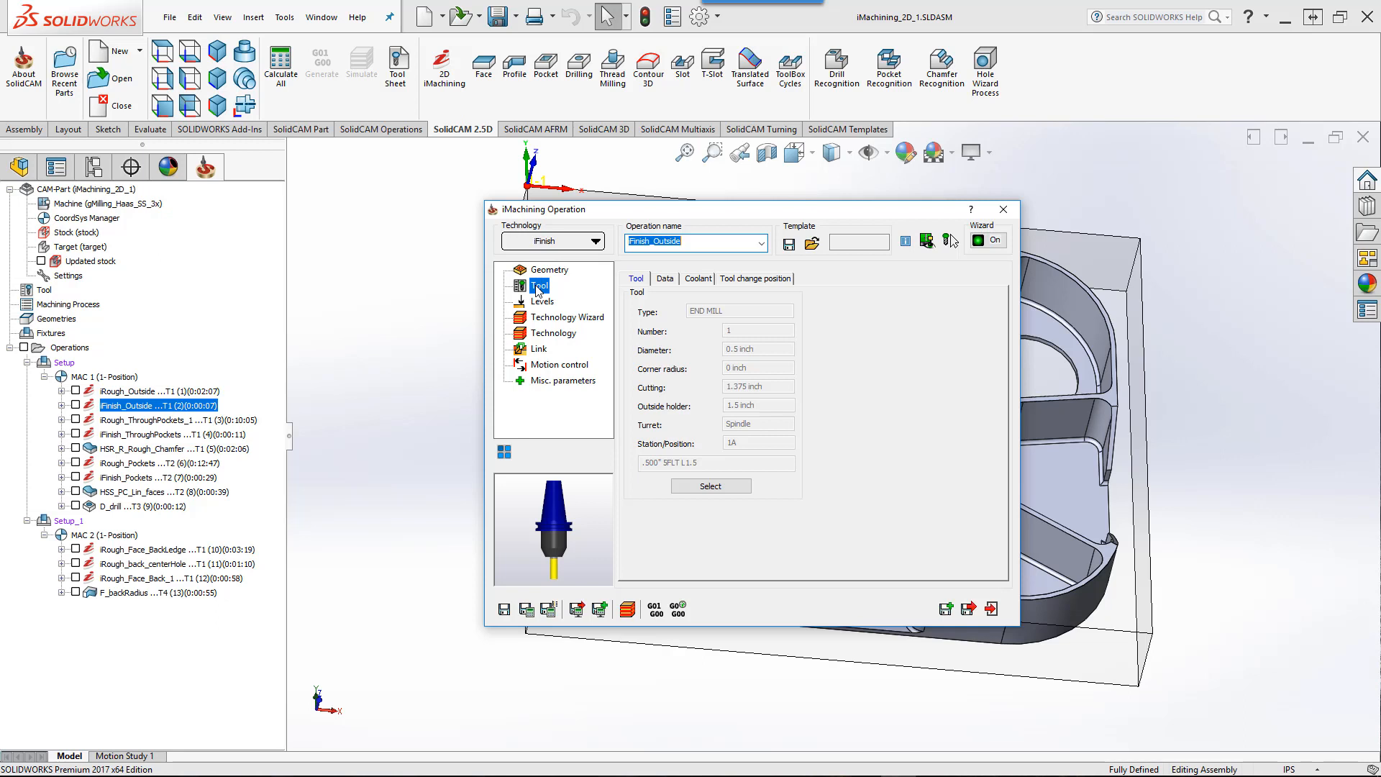
click(548, 333)
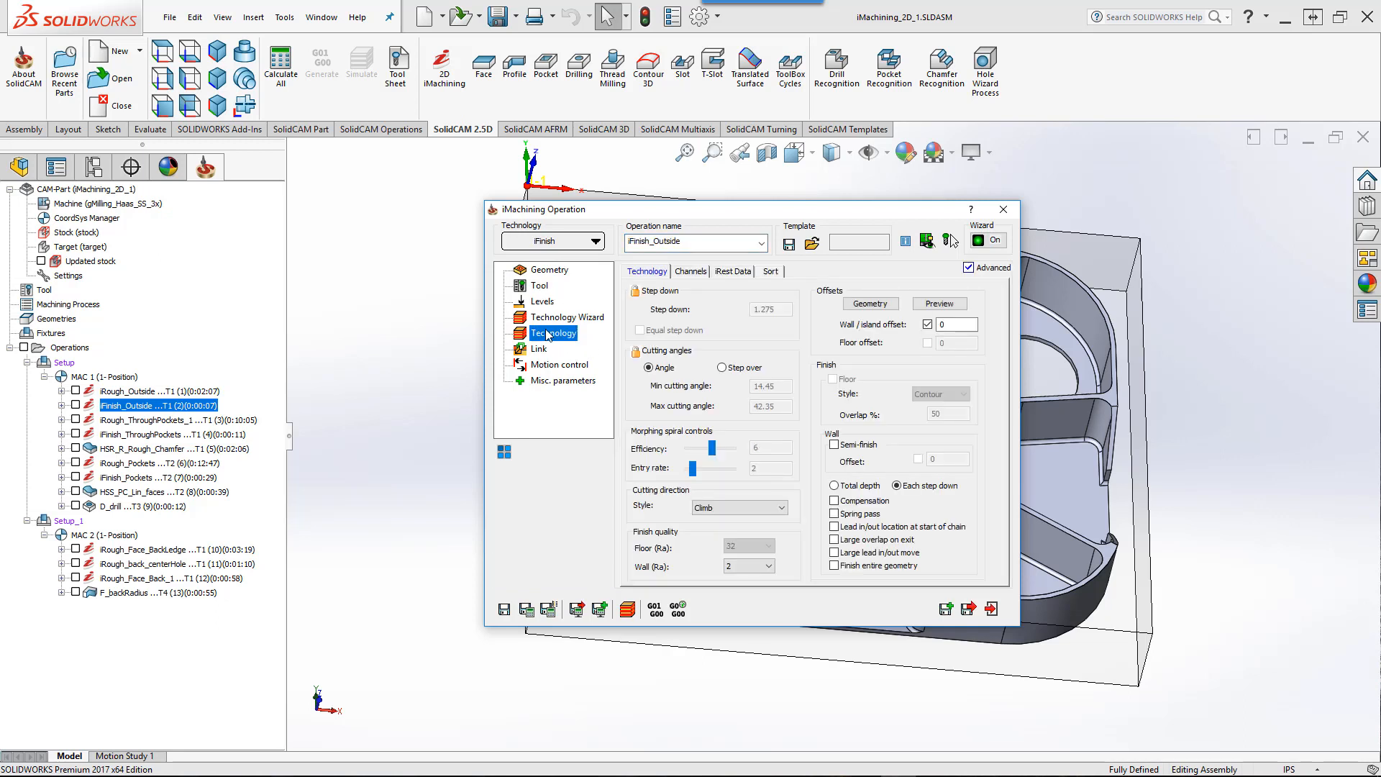
click(728, 272)
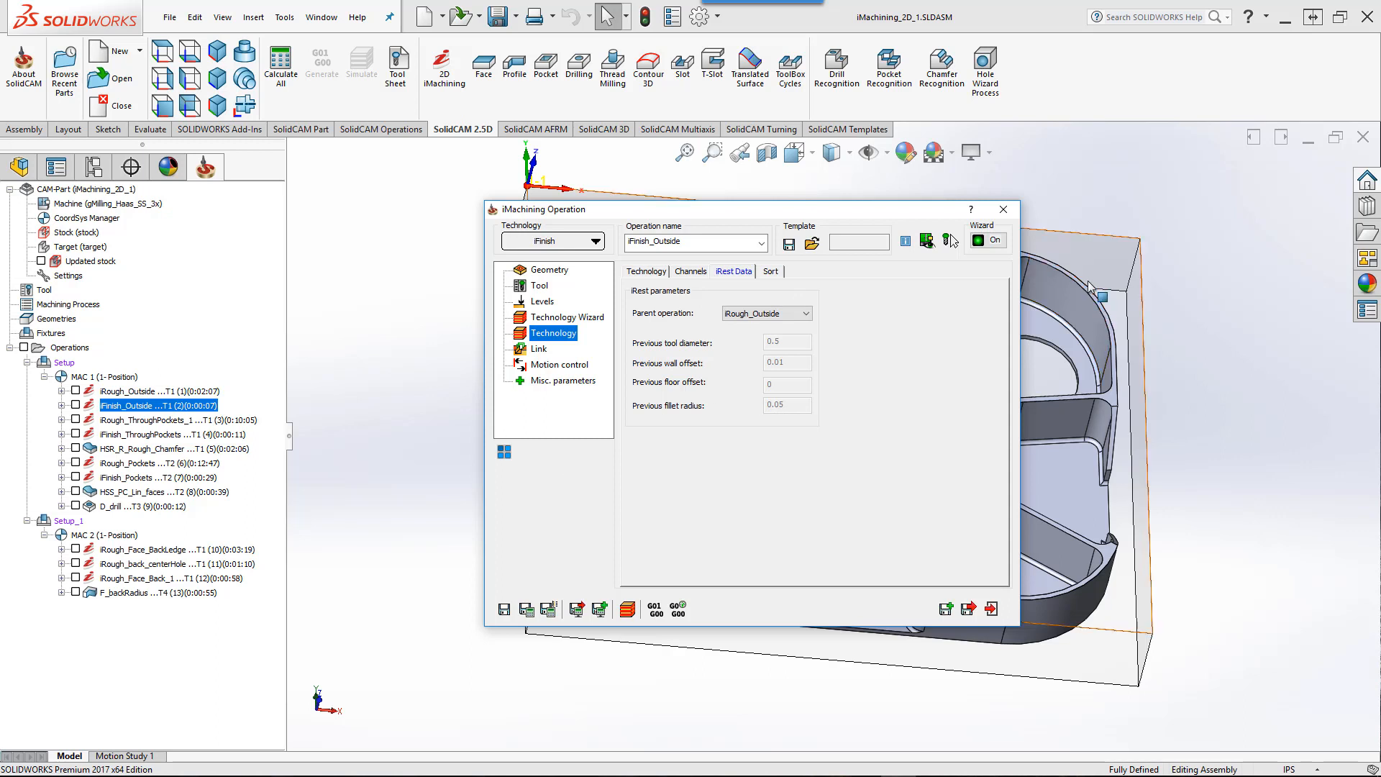
click(993, 610)
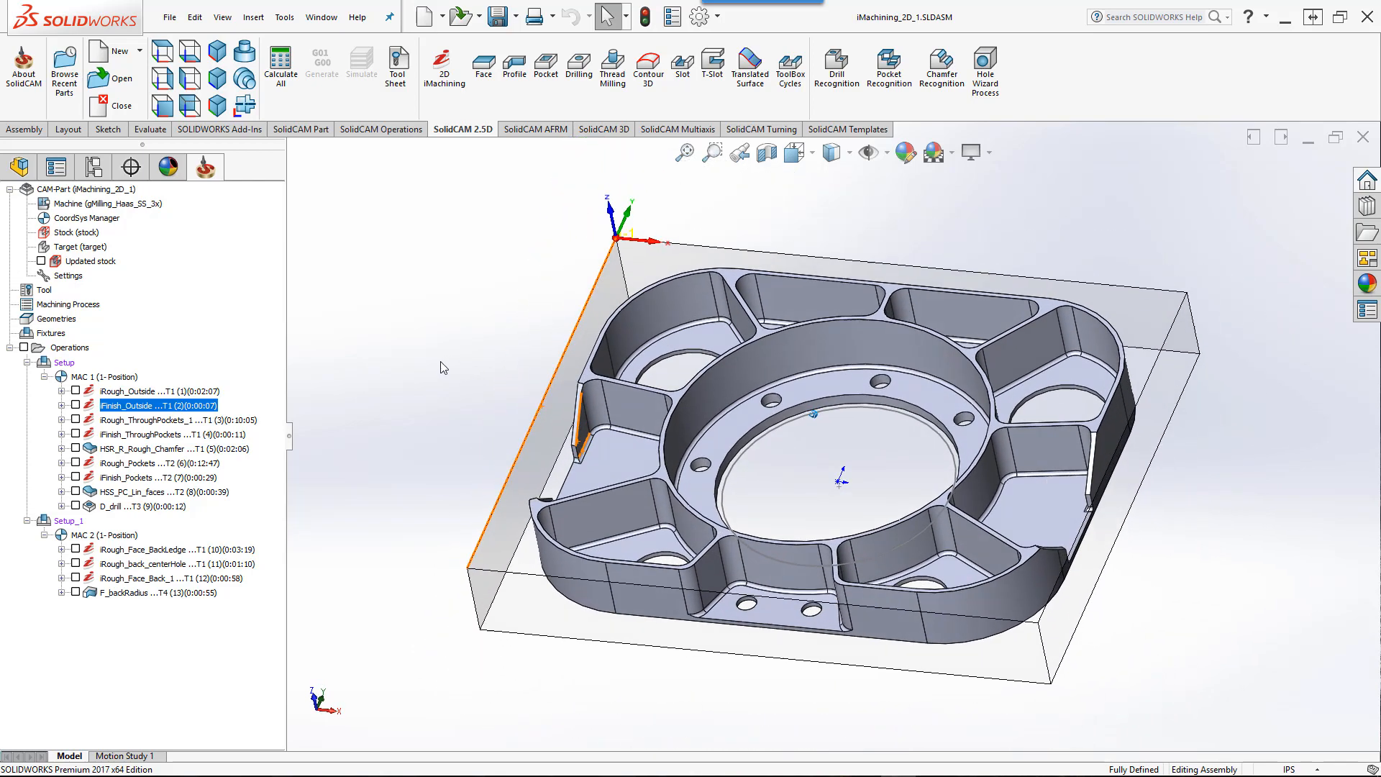
Step: Open the iRough_ThroughPockets_1 operation and show its ThroughPockets geometry chains on the model
click(159, 422)
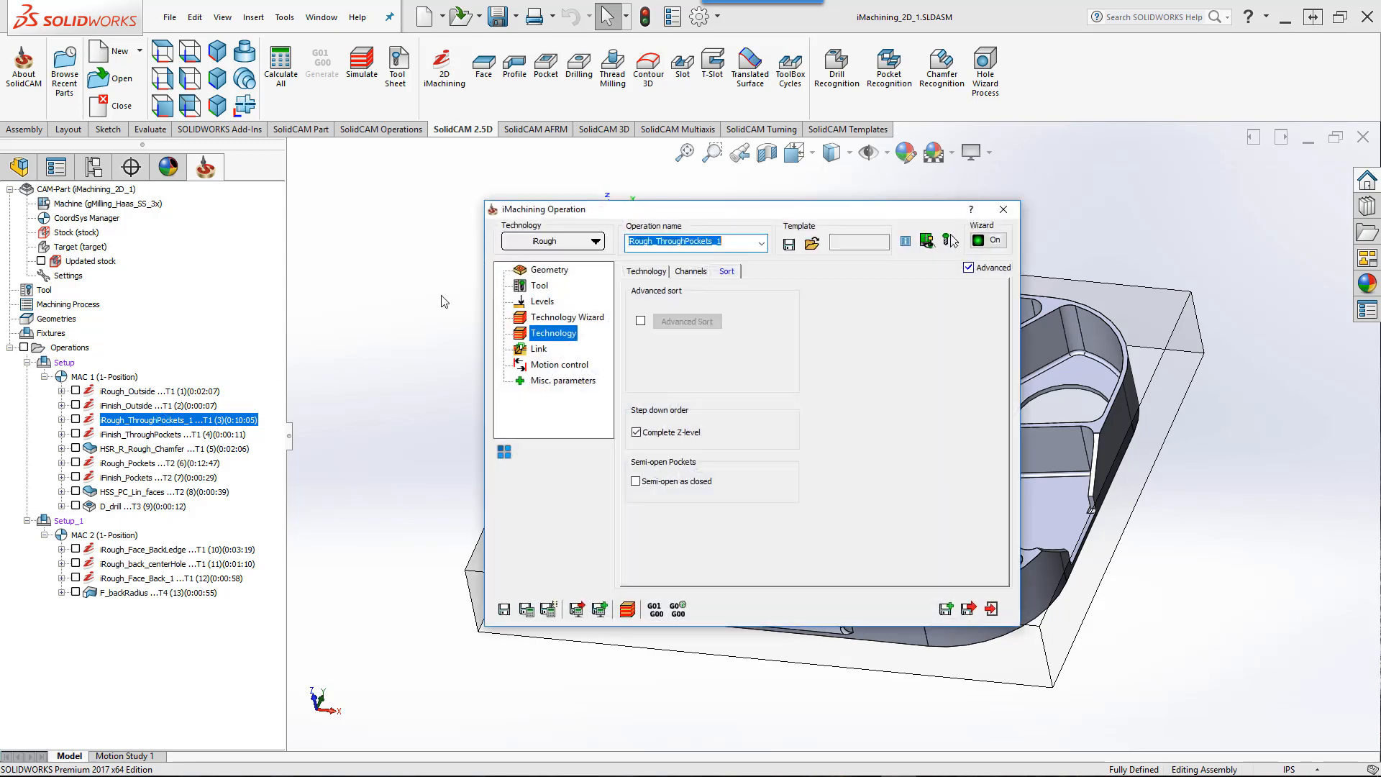
click(536, 271)
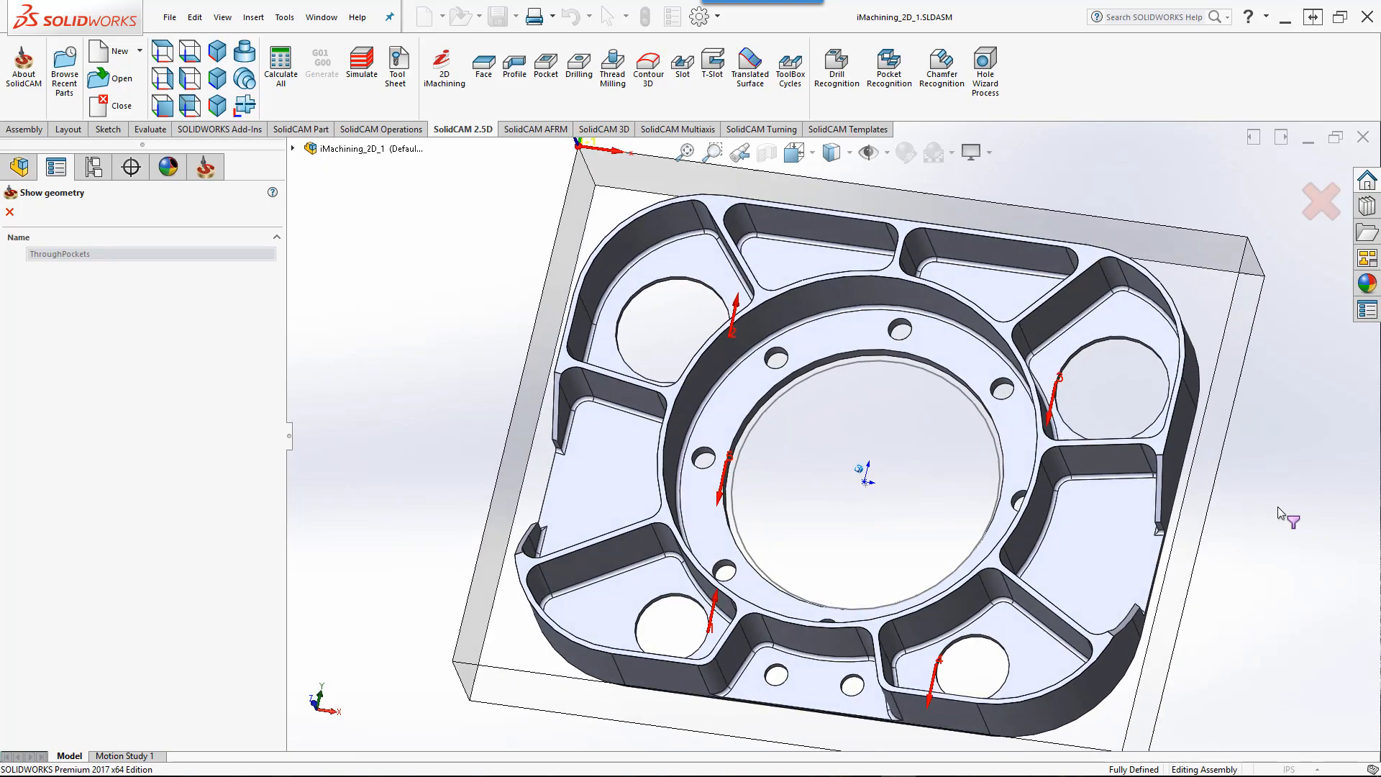
click(11, 212)
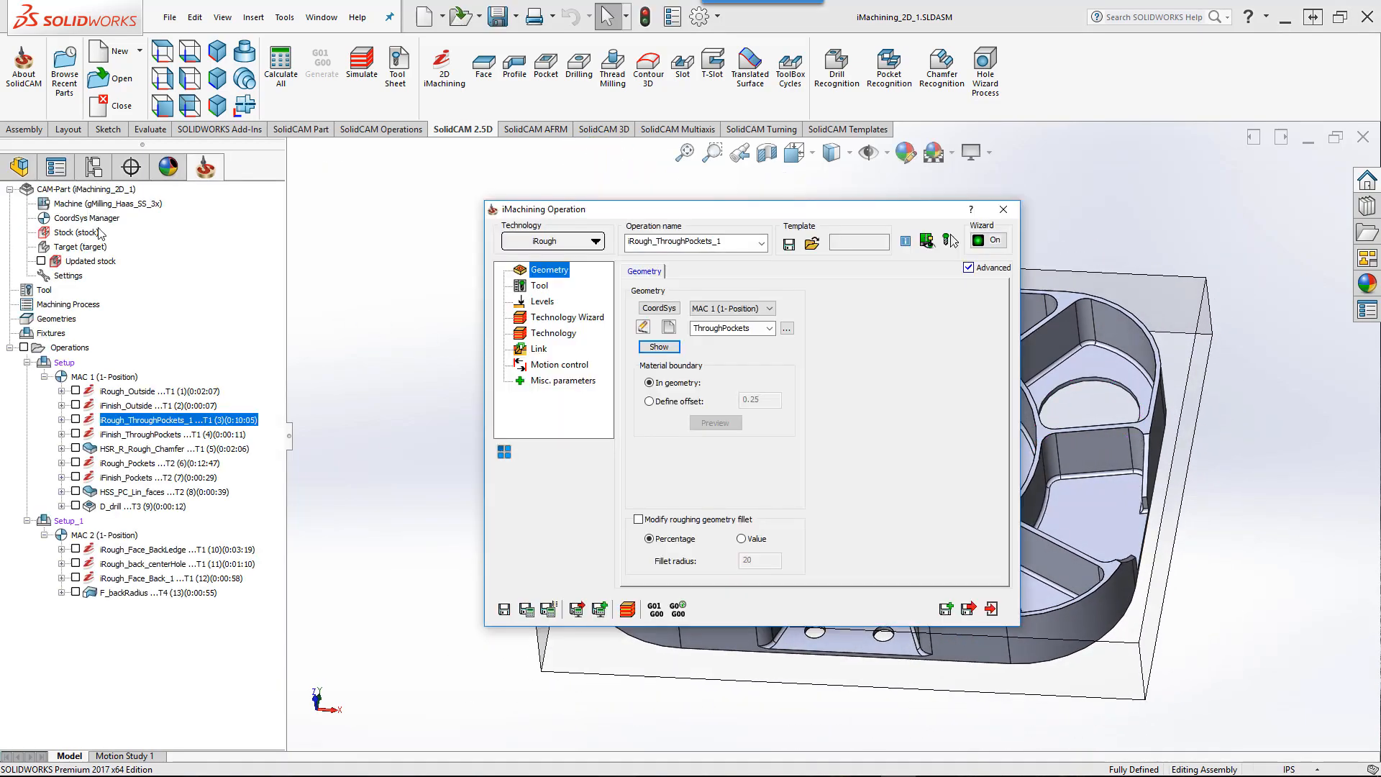
Step: Review the tool, milling levels and Technology Wizard cutting conditions of iRough_ThroughPockets_1
click(540, 286)
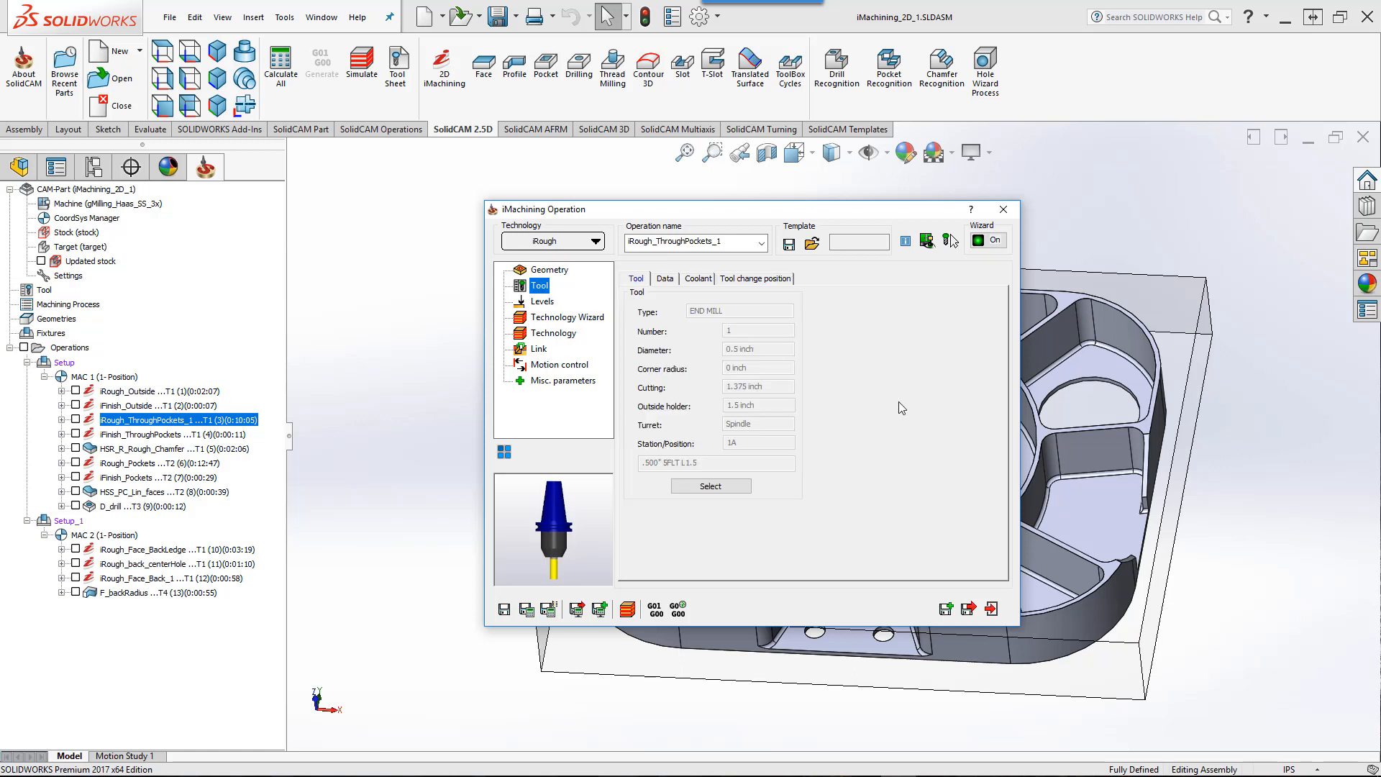
click(548, 302)
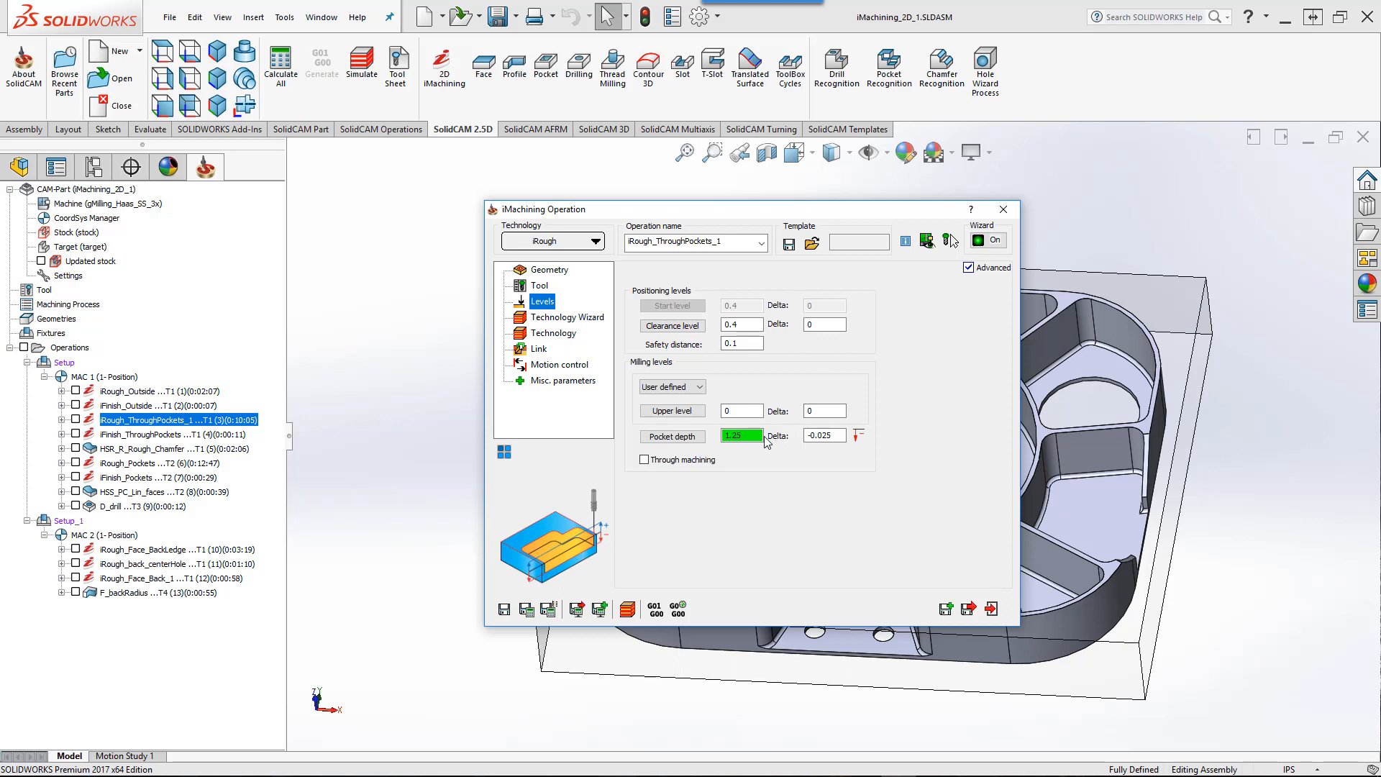
click(568, 317)
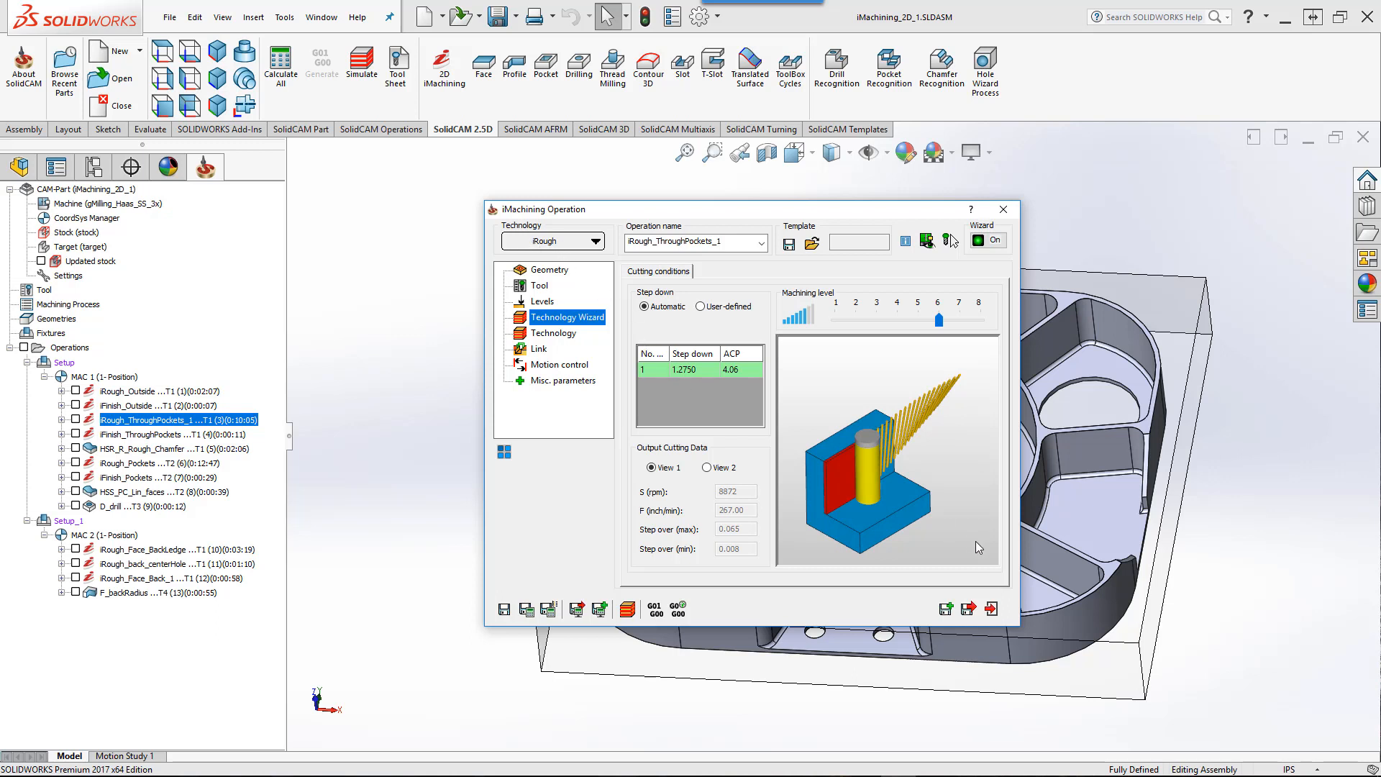
Step: Simulate the iRough_ThroughPockets_1 toolpath with solid verification, slowing playback at first and raising it to maximum speed
click(629, 609)
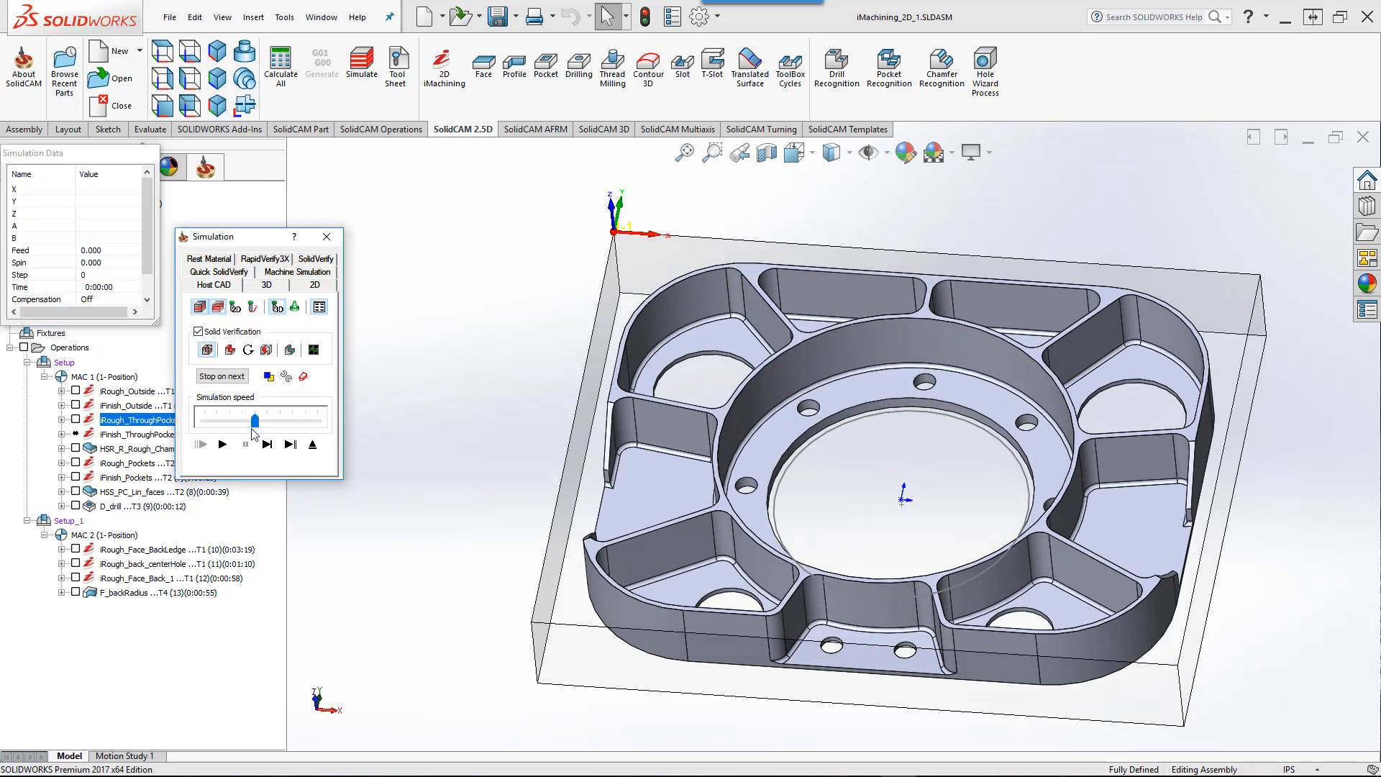
click(224, 444)
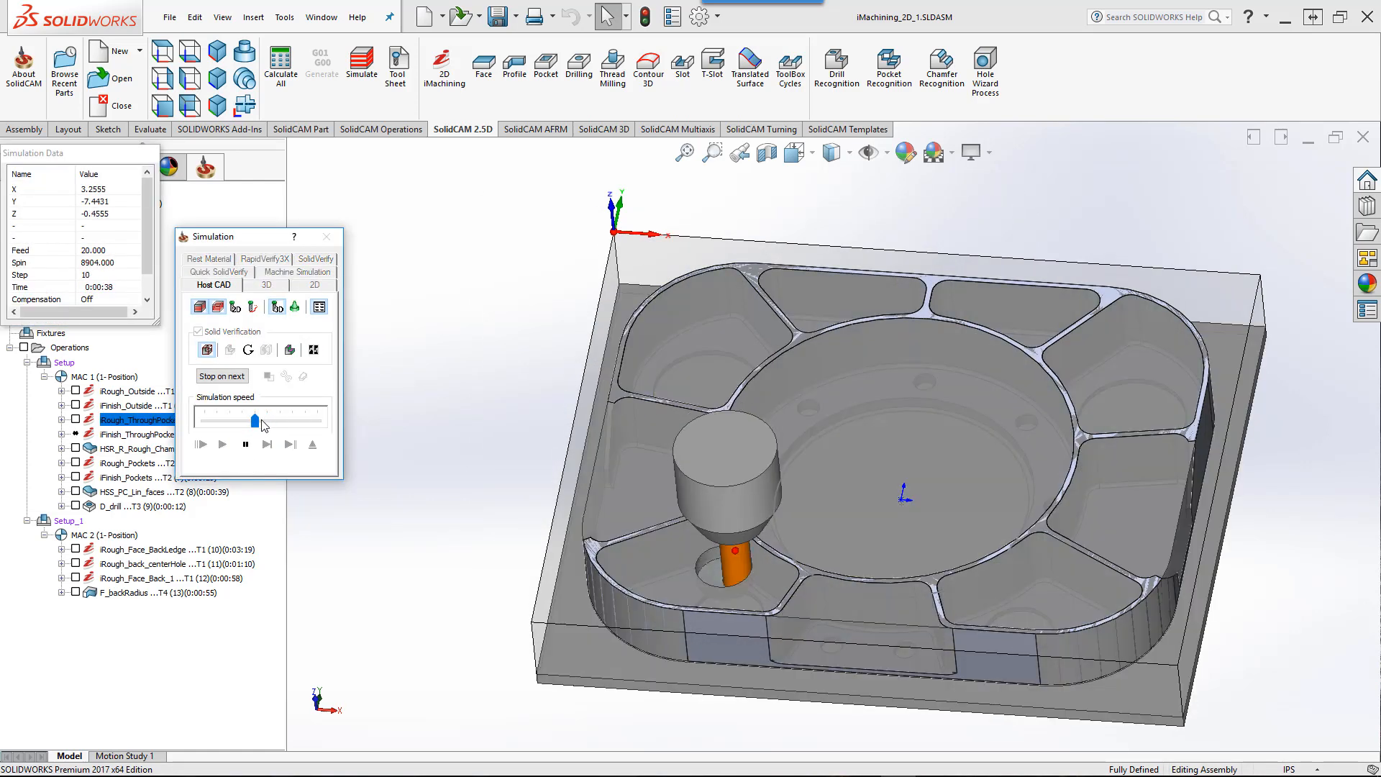
drag(254, 421, 230, 423)
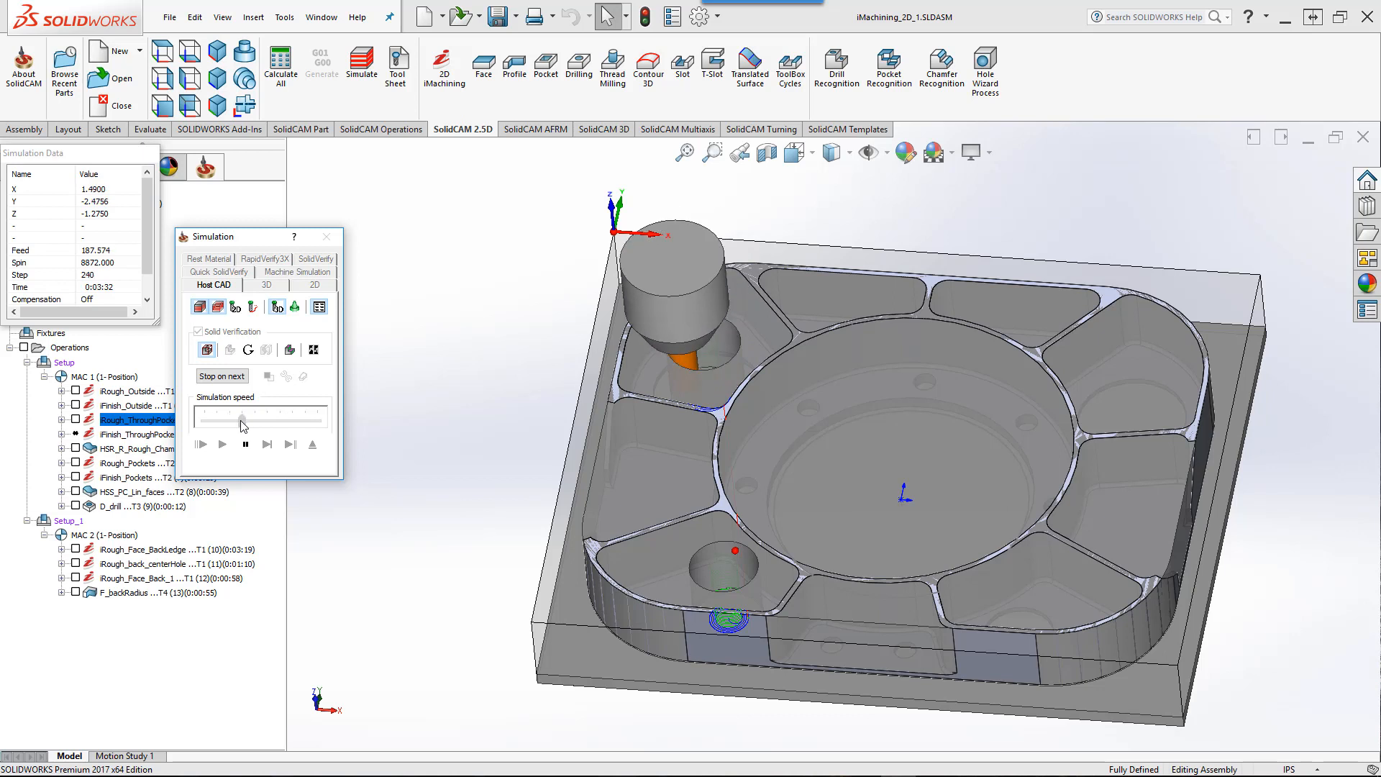
drag(232, 424, 256, 425)
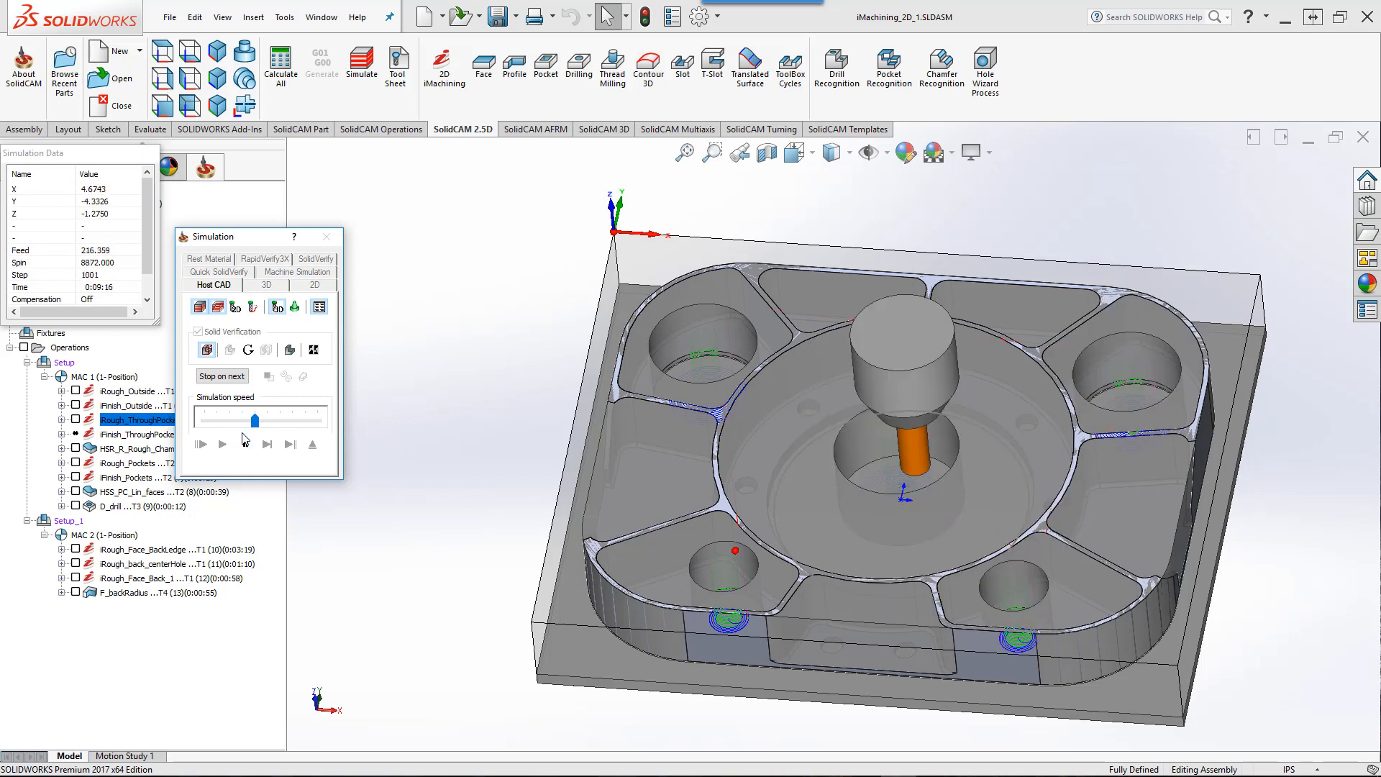
drag(255, 420, 317, 421)
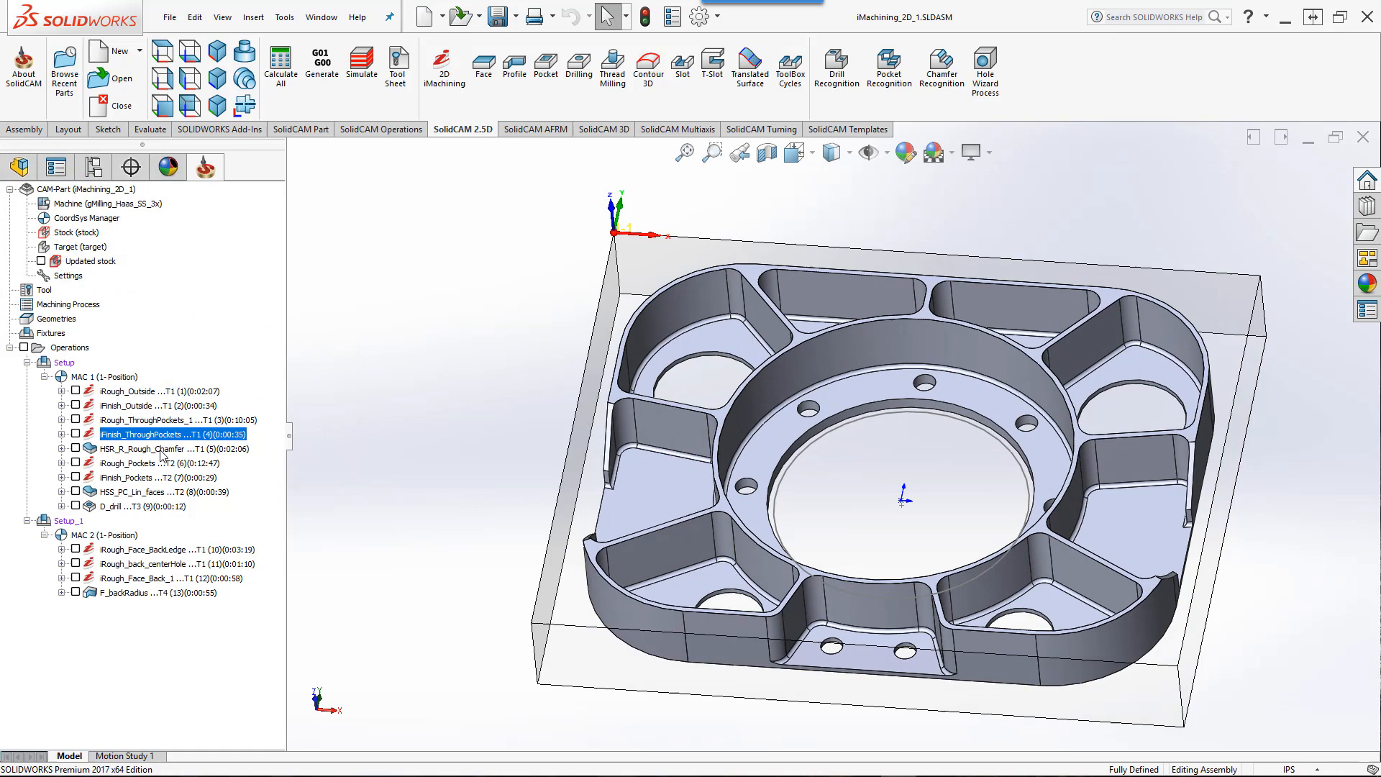
Step: Pick out the HSR_R_Rough_Chamfer operation, and open iRough_Pockets to show its Pockets geometry chains on the model
click(162, 450)
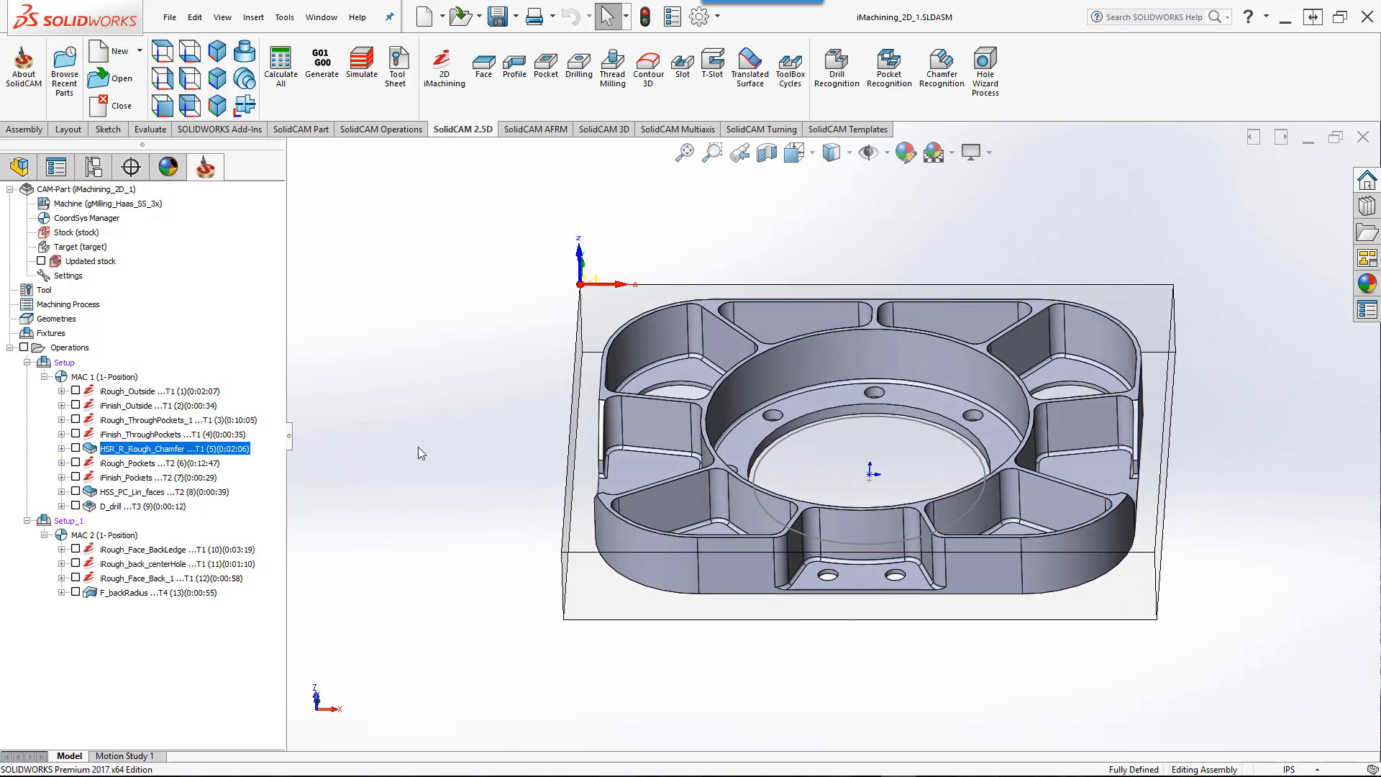
click(115, 464)
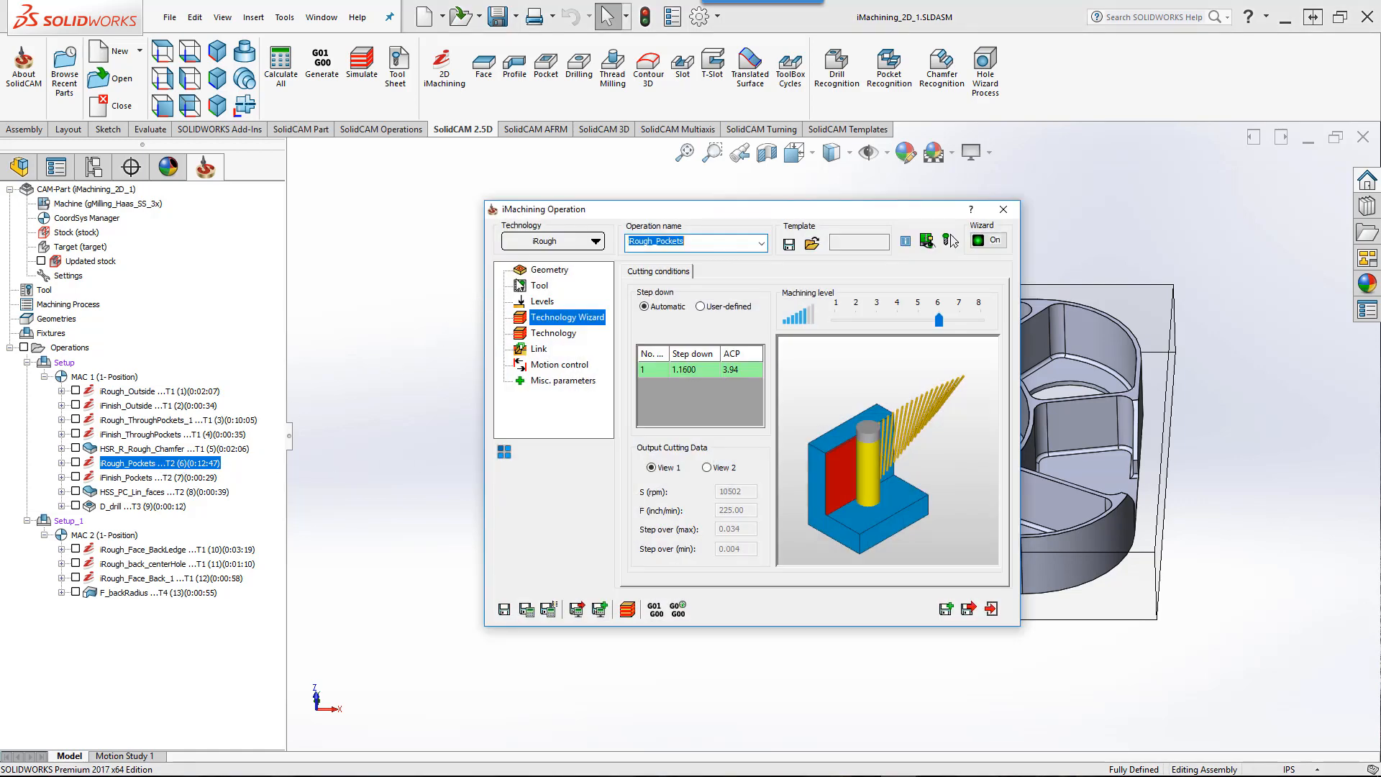
click(544, 272)
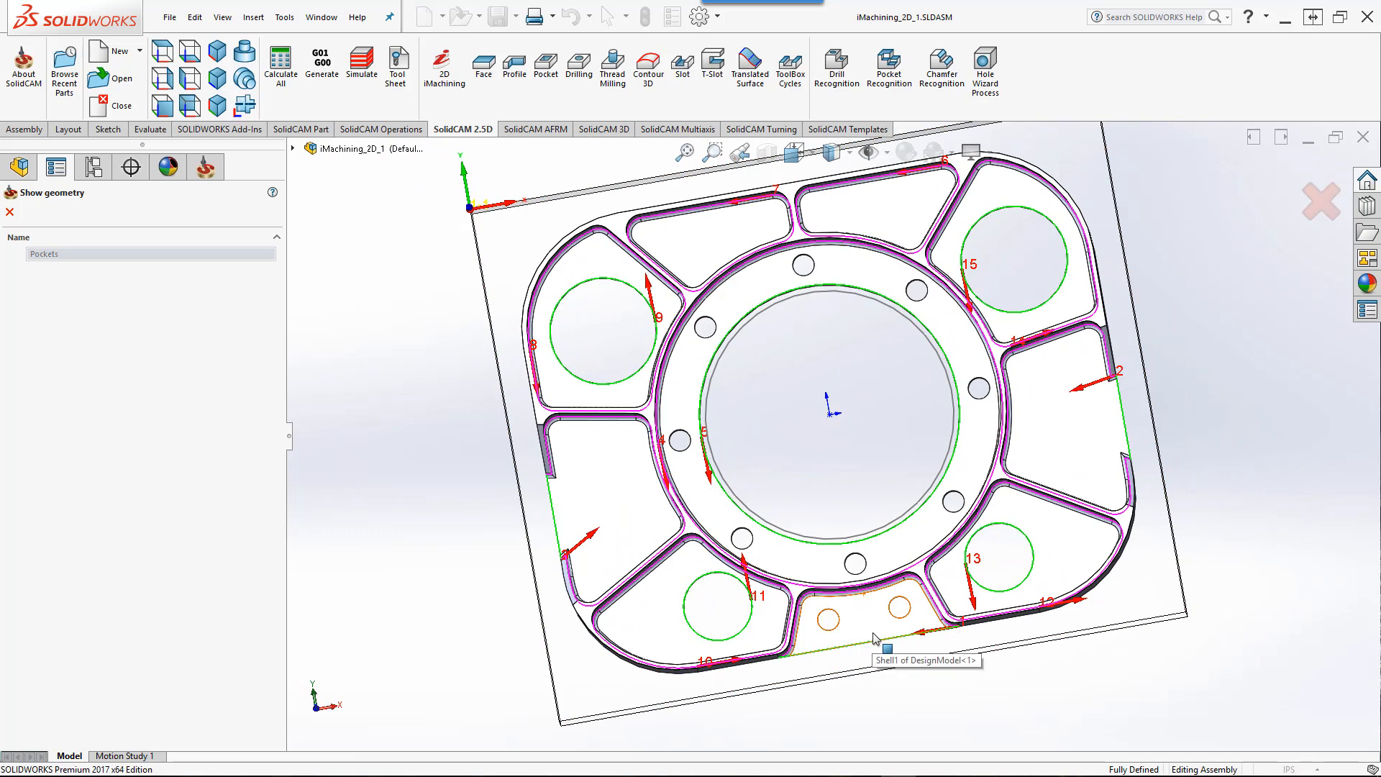
Step: View the Pockets chains from the top, and review the tool, milling levels and Technology Wizard cutting conditions of iRough_Pockets
click(164, 56)
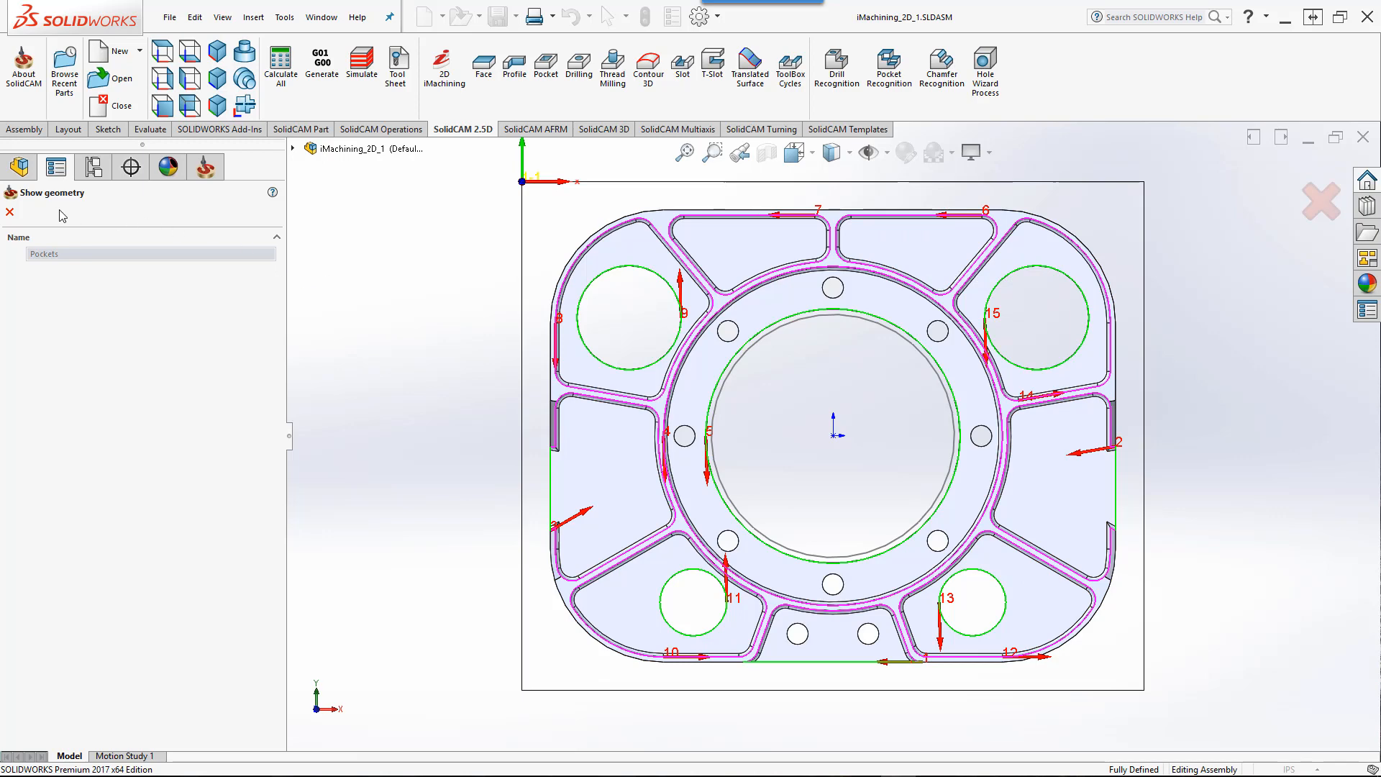
click(11, 213)
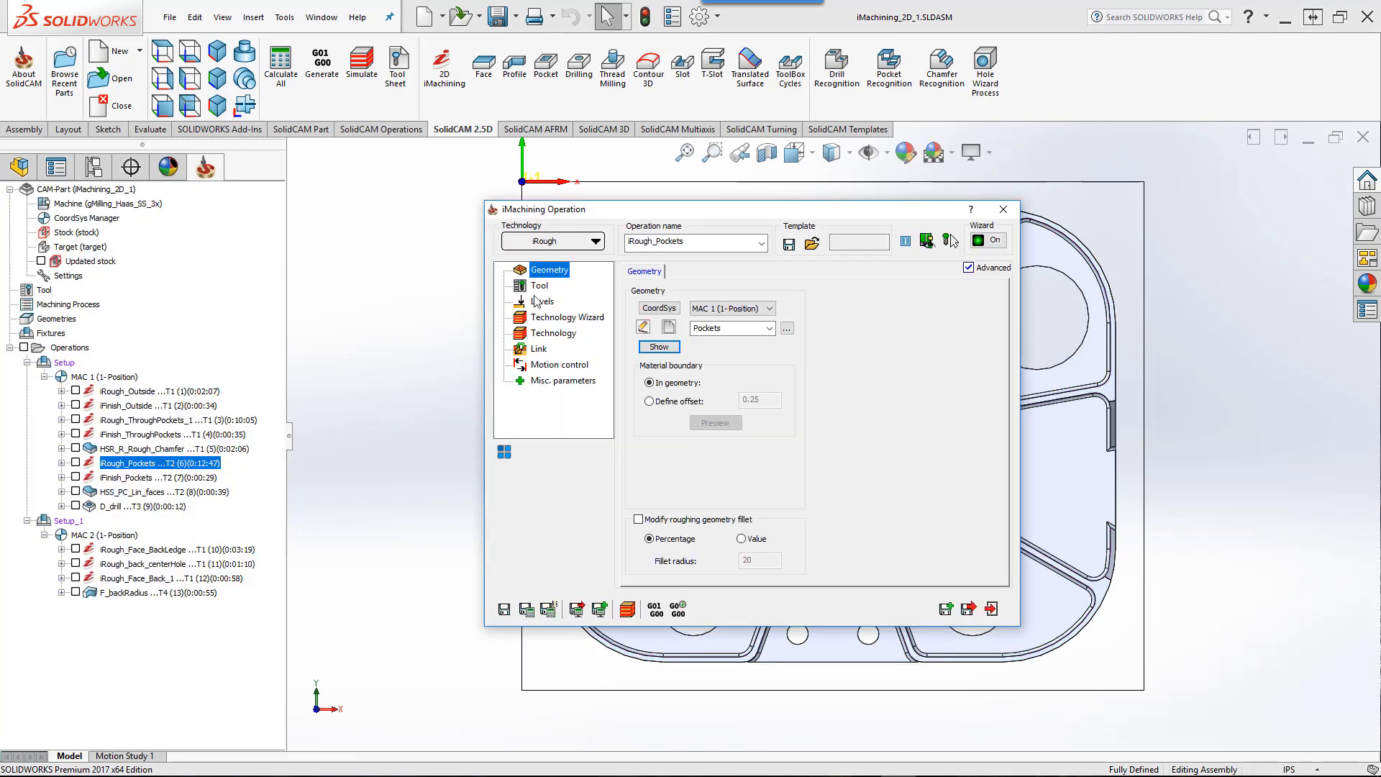
click(540, 286)
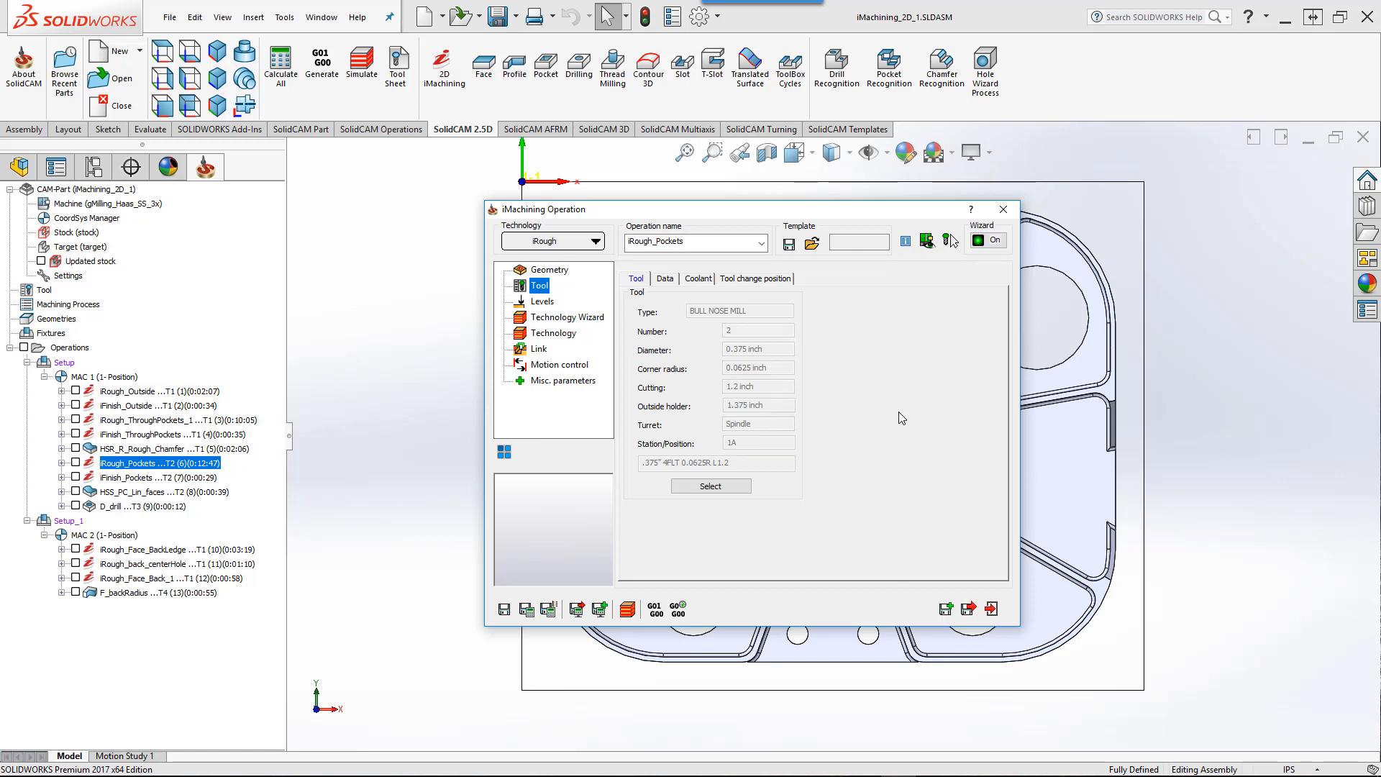
click(543, 302)
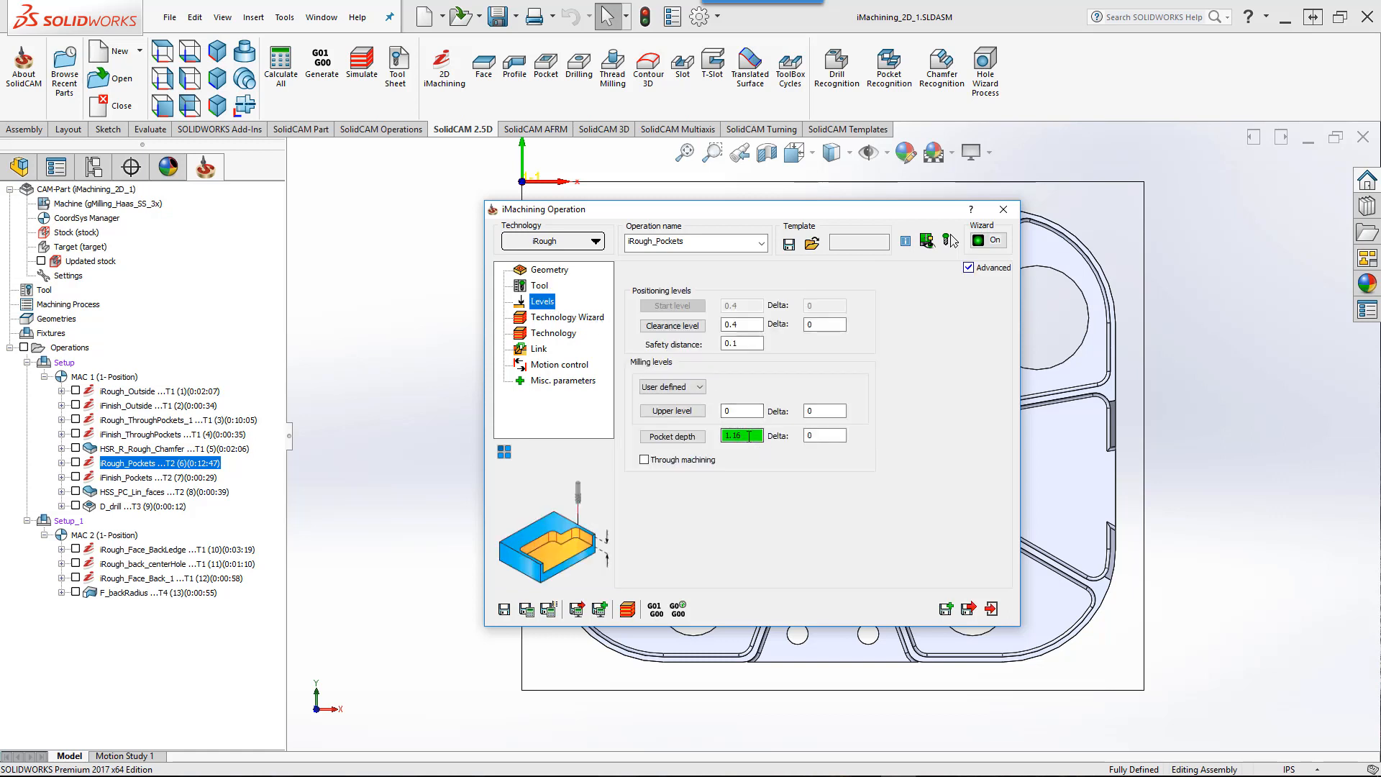
click(559, 318)
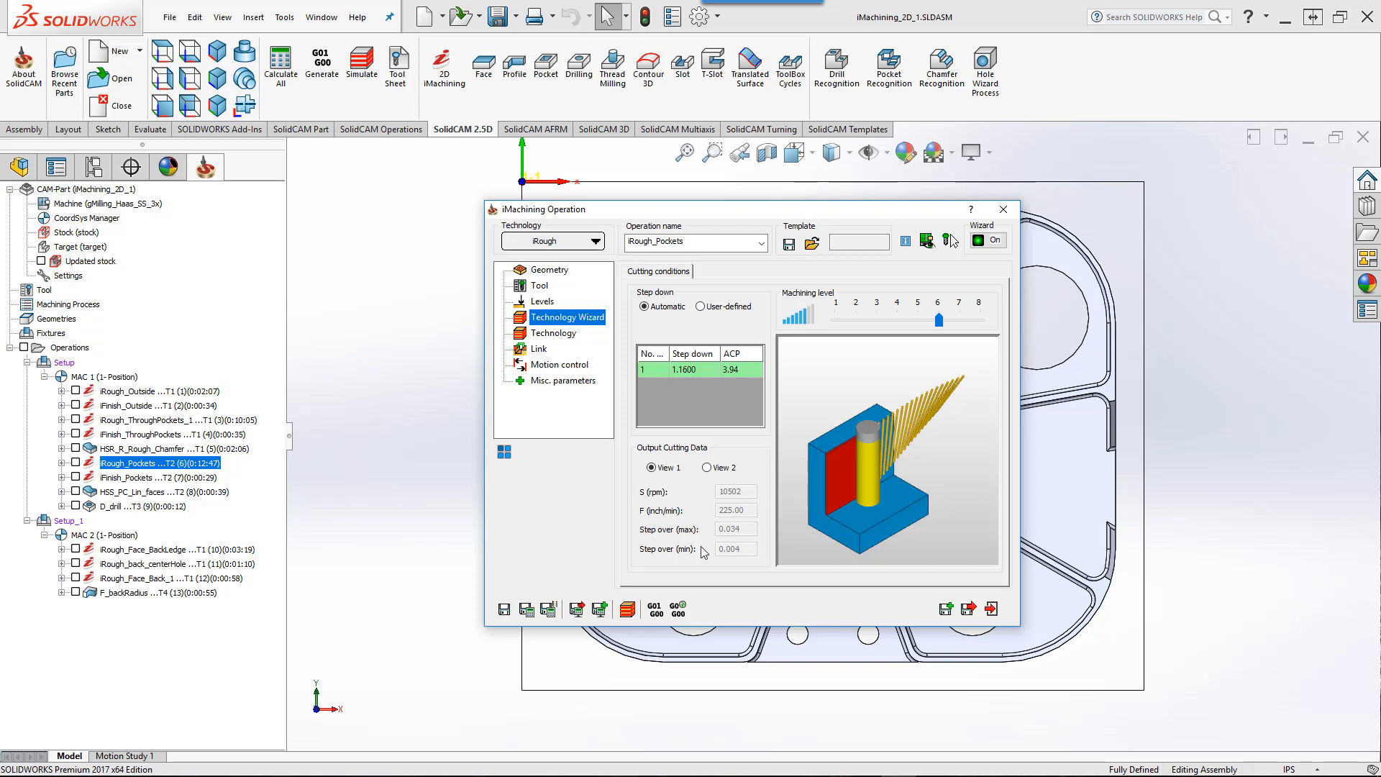
Step: Simulate the iRough_Pockets toolpath with solid verification, starting at medium speed, orbiting around the part, and raising playback to maximum speed
click(628, 611)
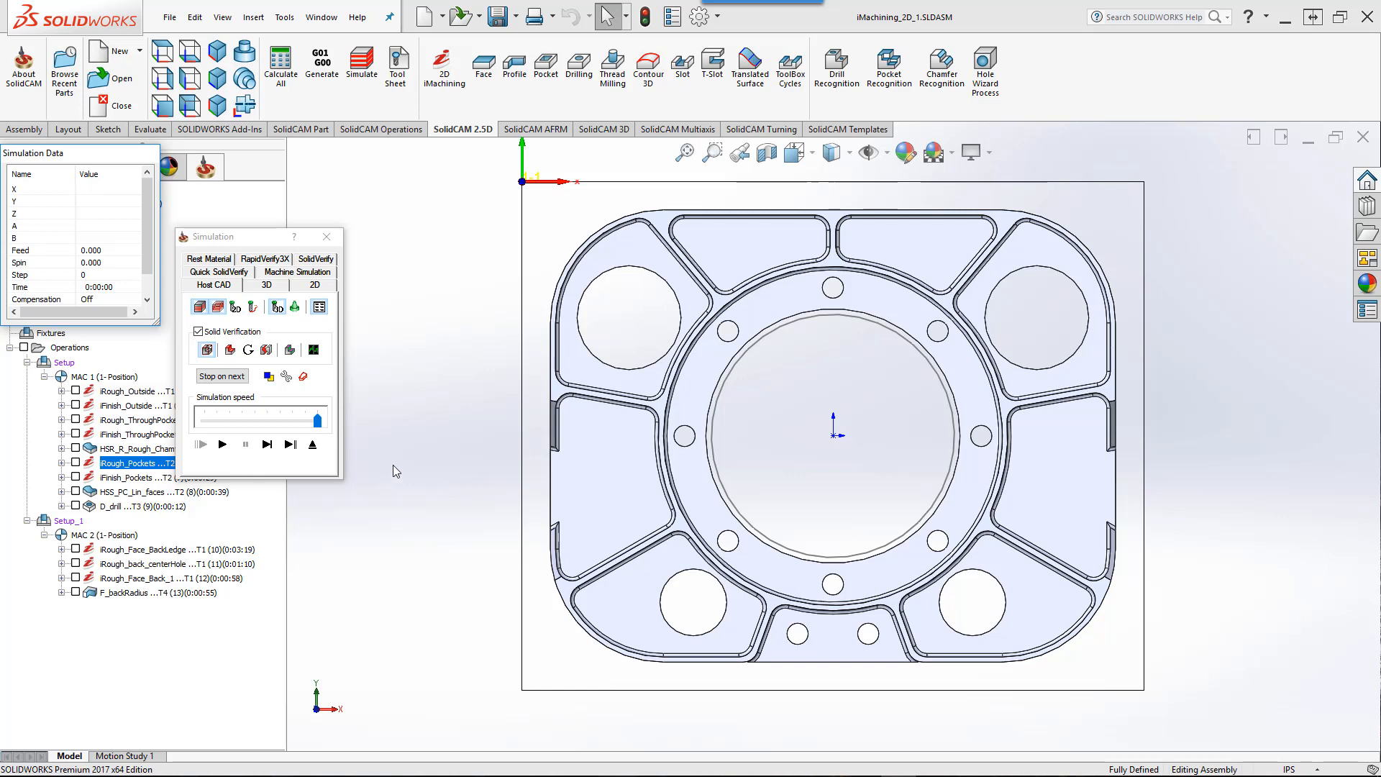
click(311, 421)
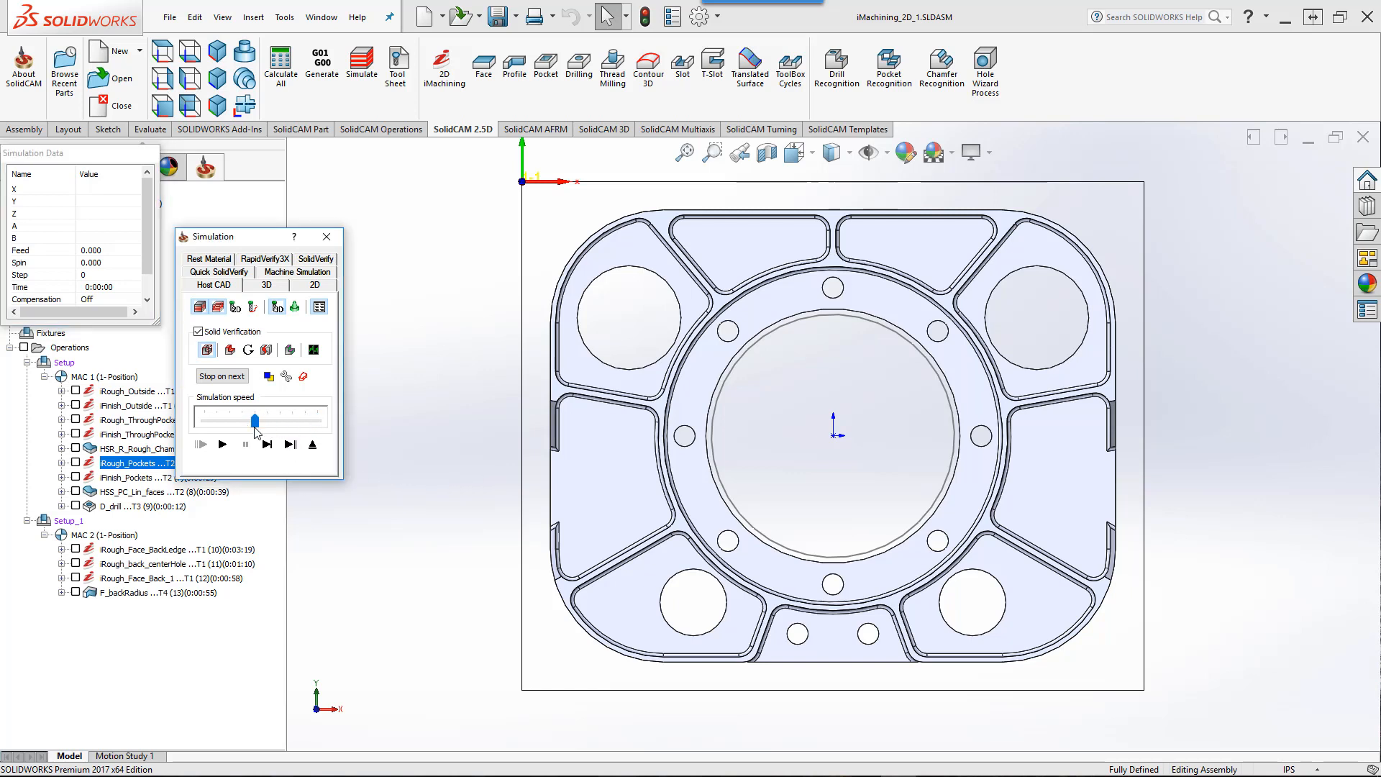
click(223, 444)
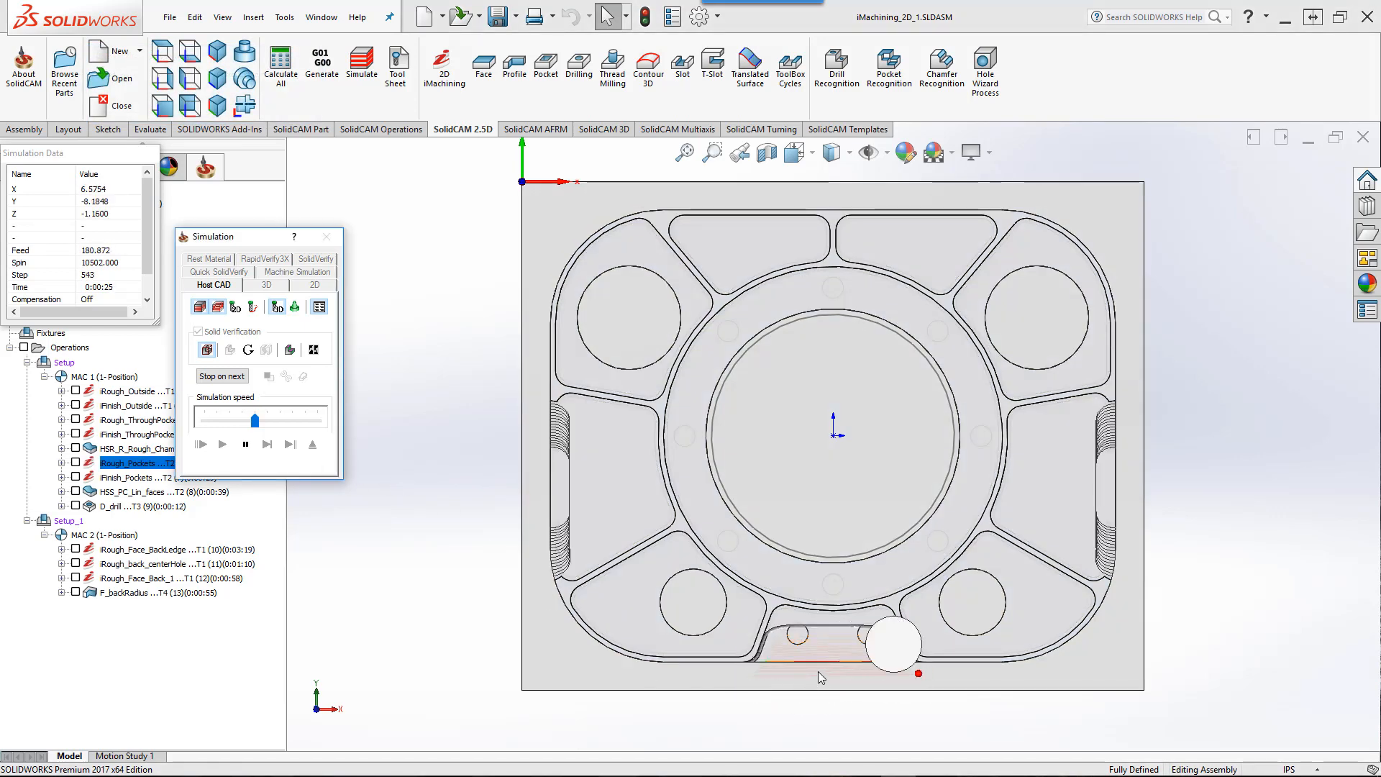
middle_drag(818, 671, 480, 495)
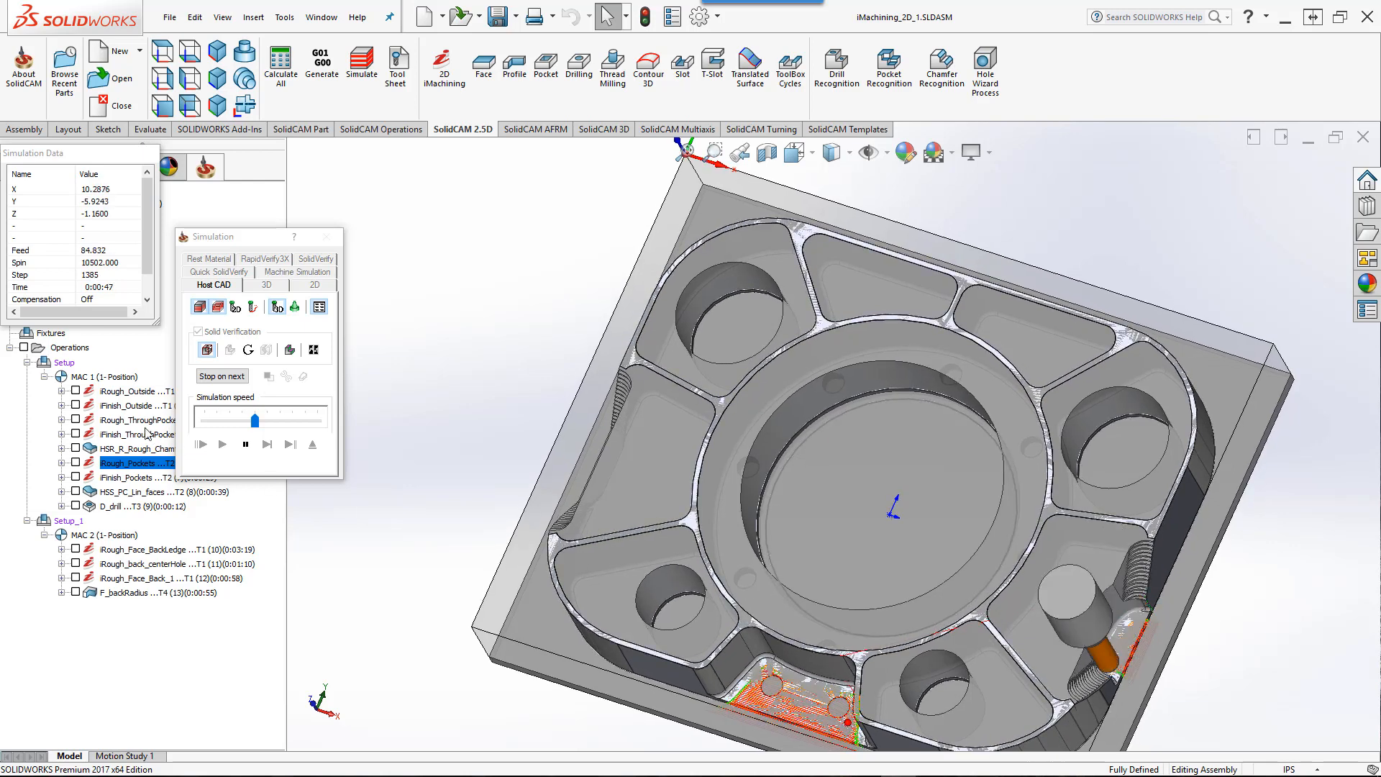
drag(255, 420, 397, 416)
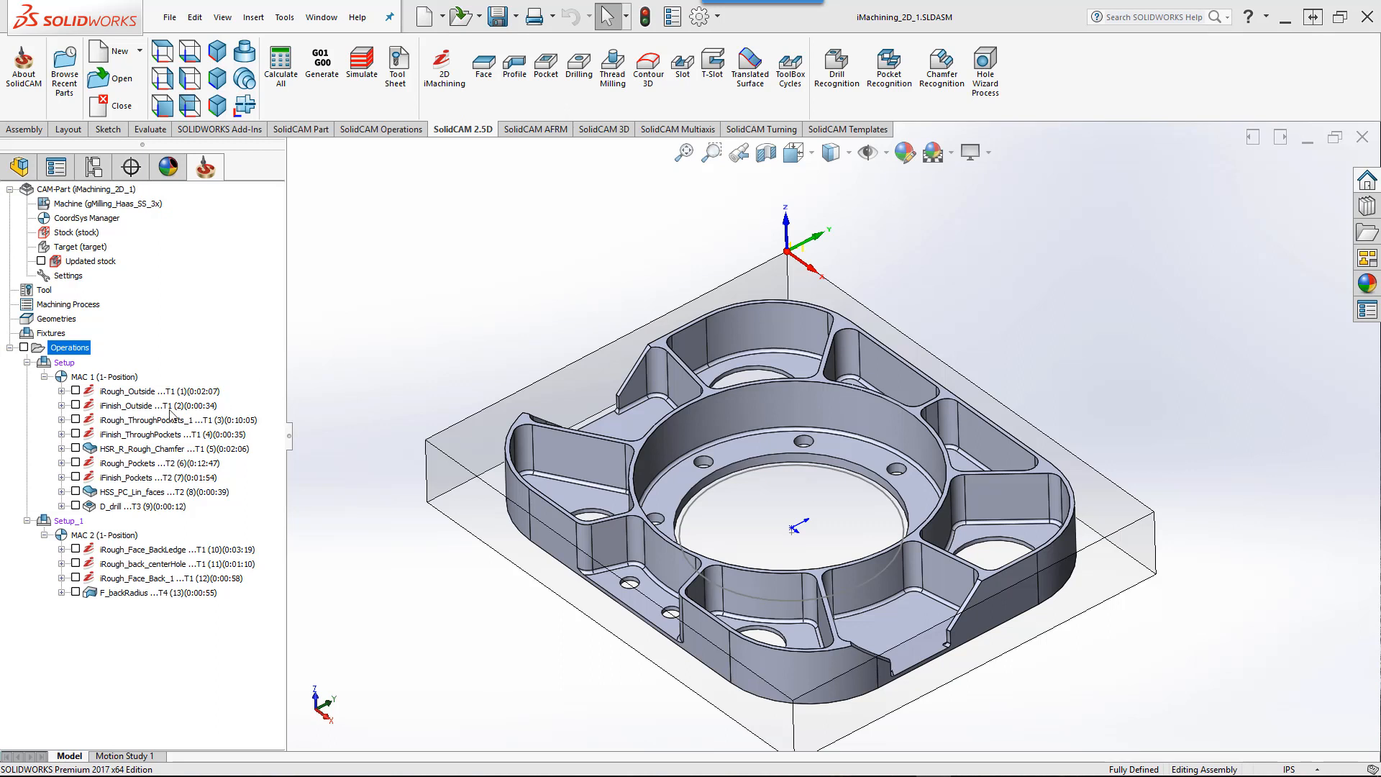
Step: Pick out iFinish_Pockets, and display the HSS_PC_Lin_faces toolpath to inspect it up close on the side openings before hiding it
click(108, 478)
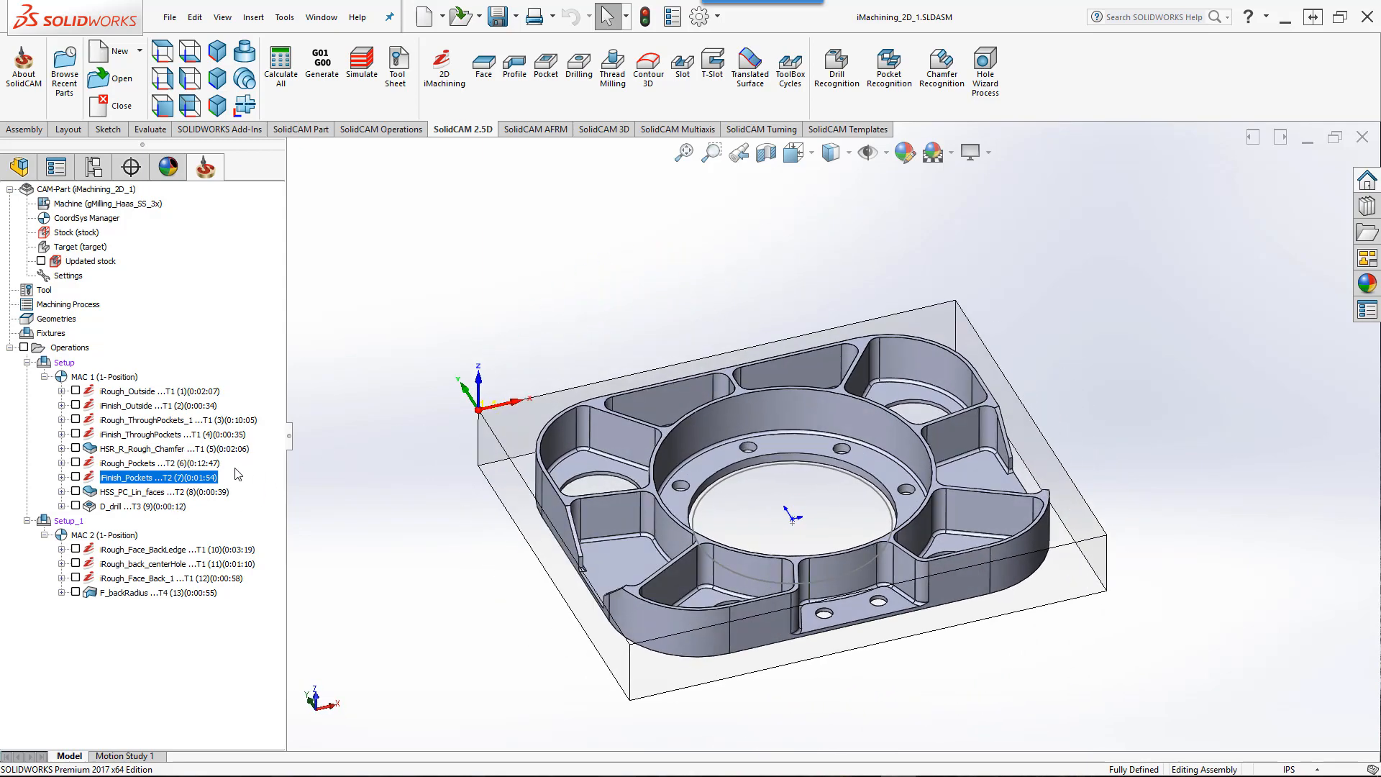
click(76, 492)
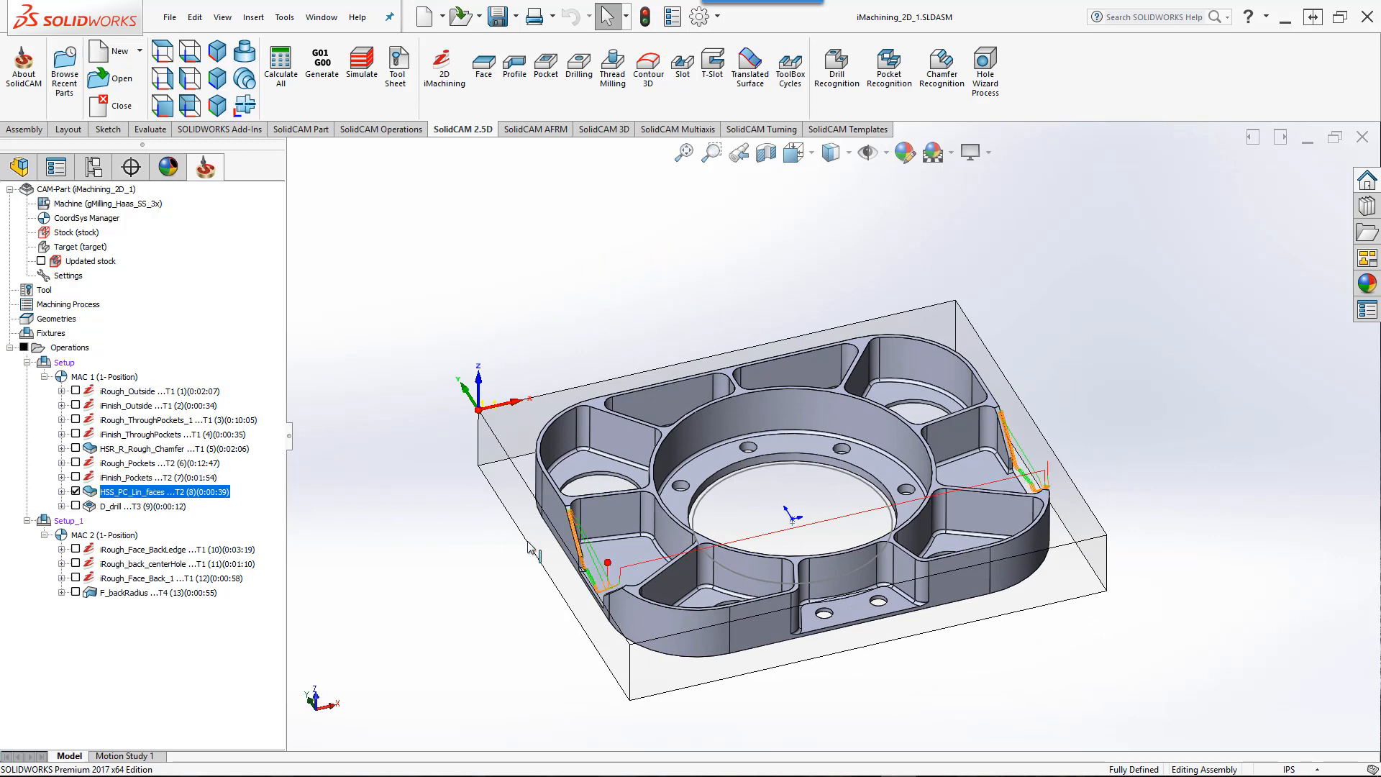
scroll(576, 532, down, 3)
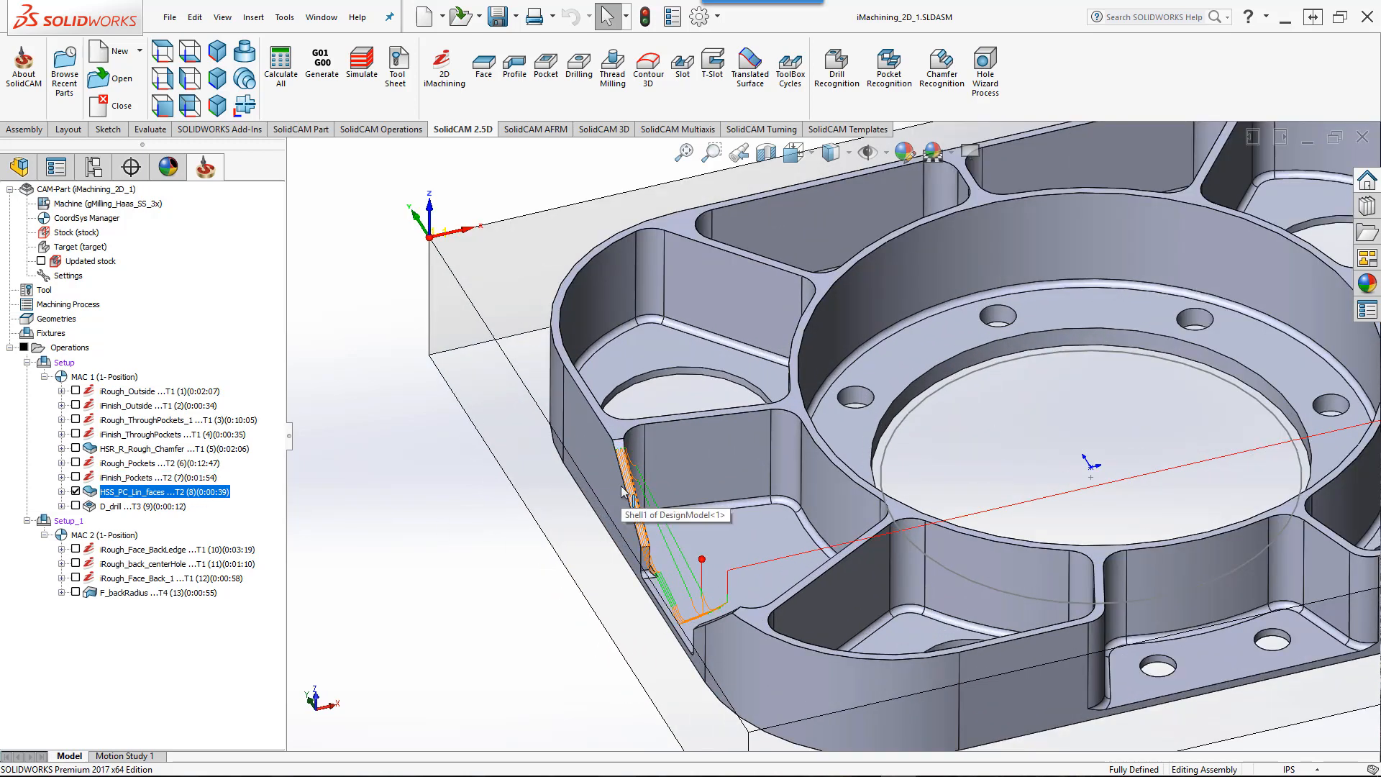
scroll(623, 491, up, 3)
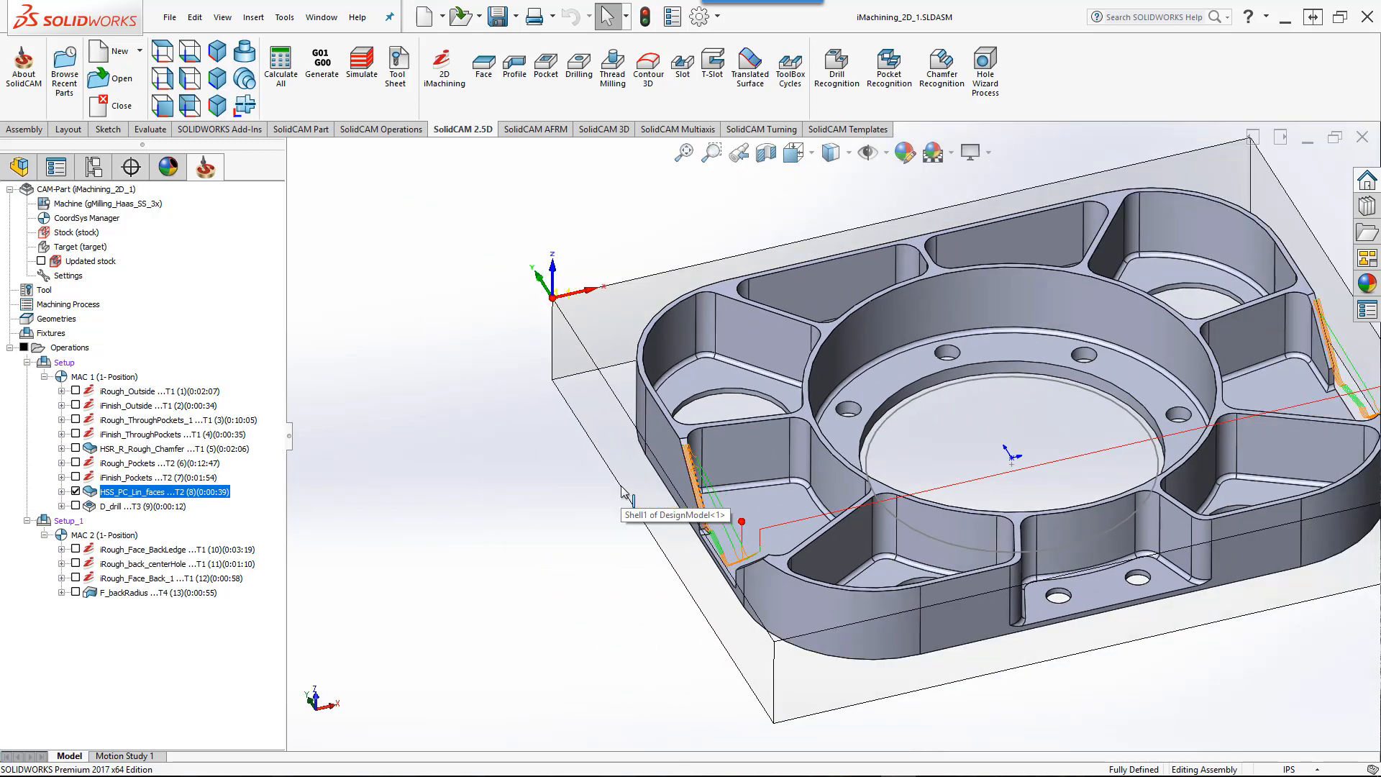
click(76, 491)
Step: Display the D_drill toolpath to inspect the drilled hole positions, and hide it again
click(76, 505)
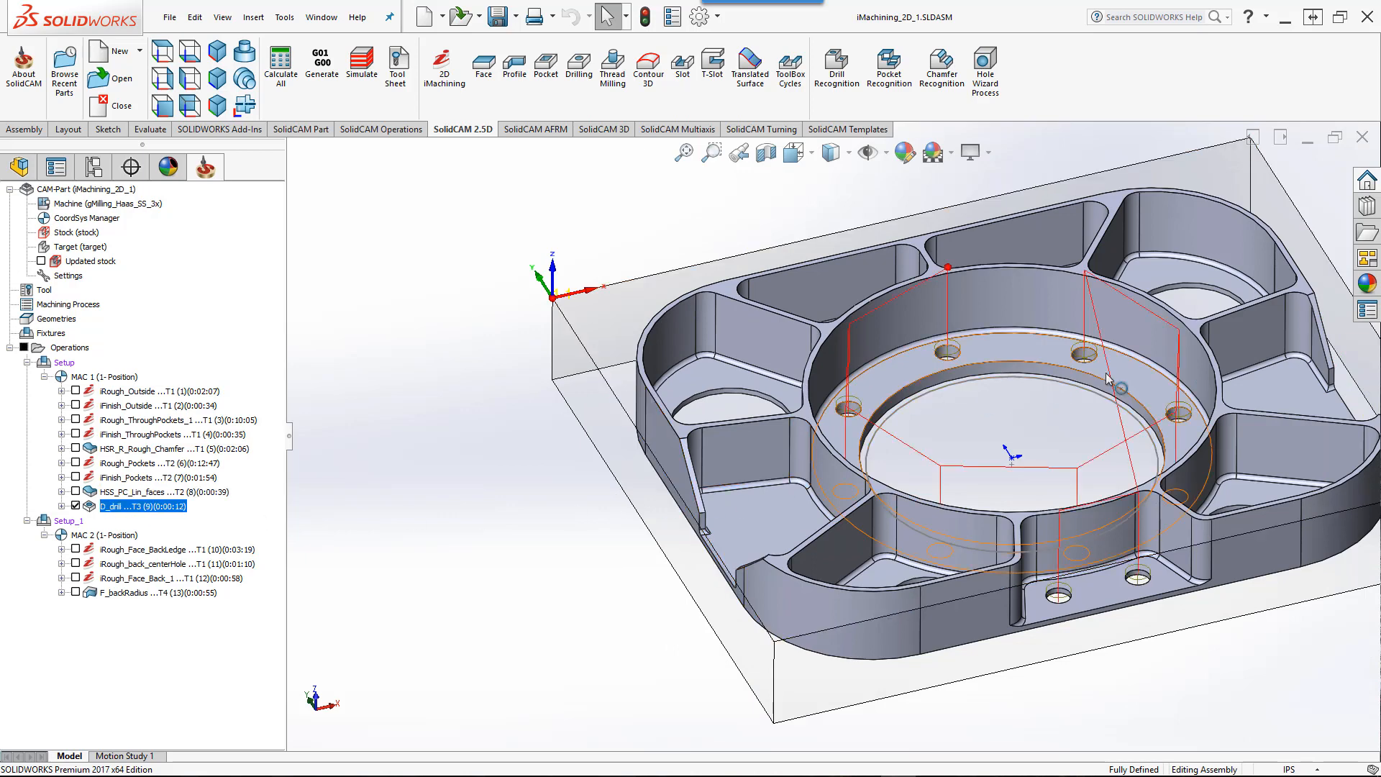
scroll(1151, 367, down, 1)
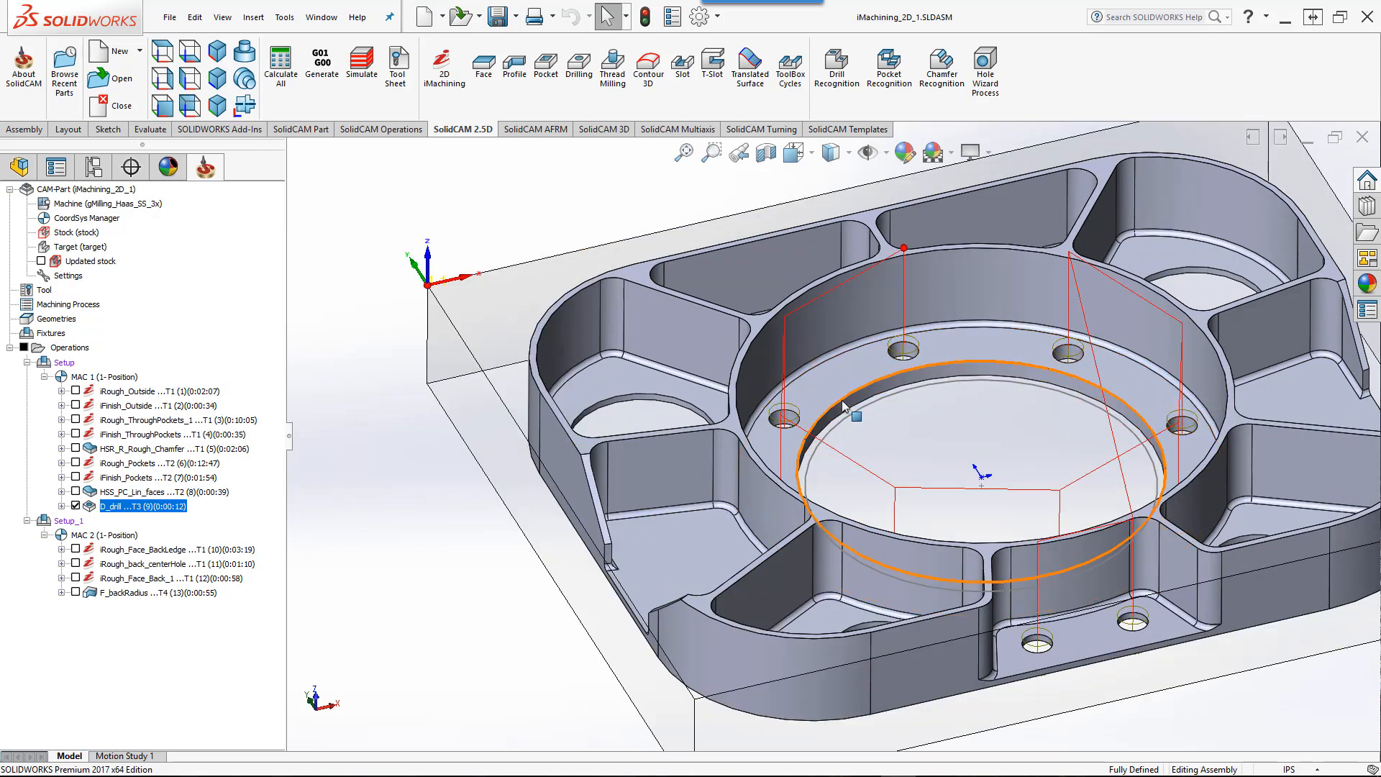
click(75, 506)
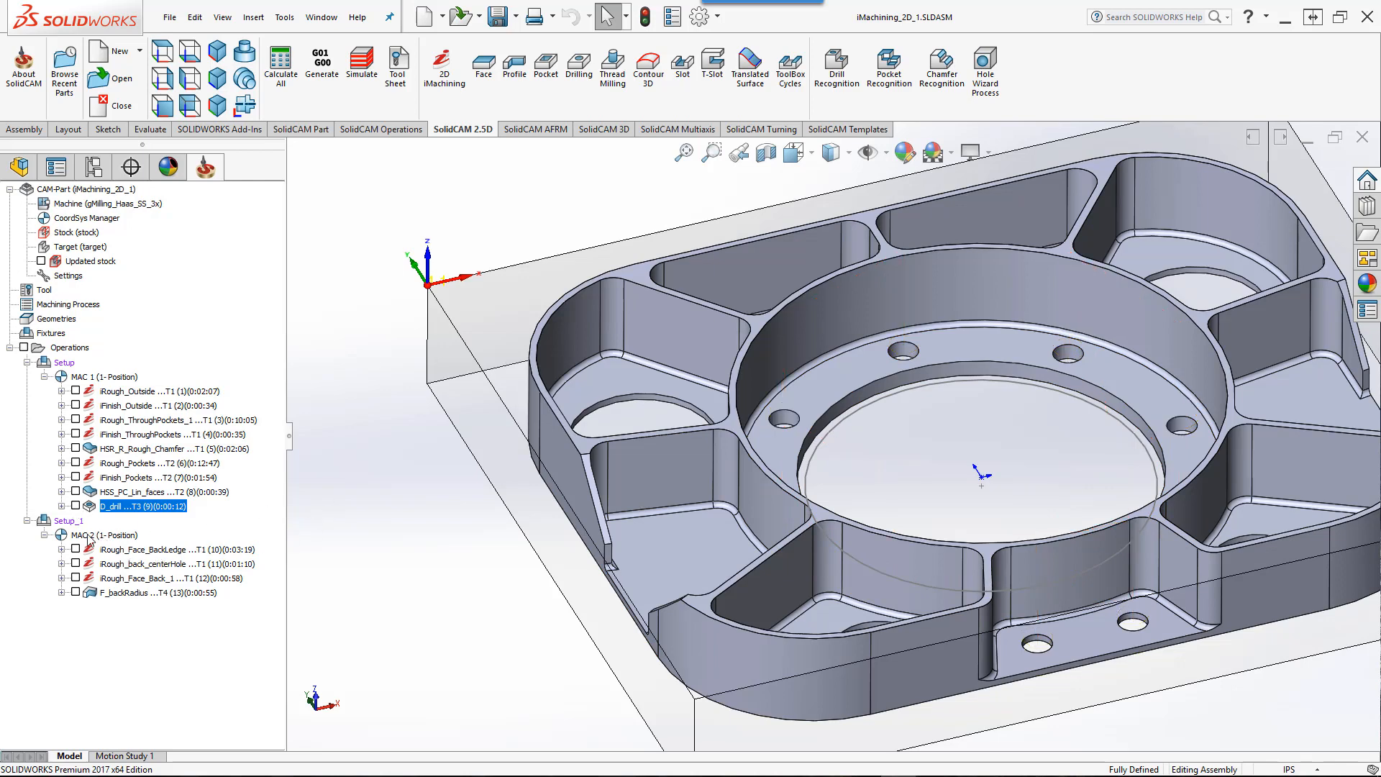
Step: Orient the model to the MAC 2 position, and open iRough_Face_BackLedge to show its Face_BackLedge geometry chains on the model
click(87, 537)
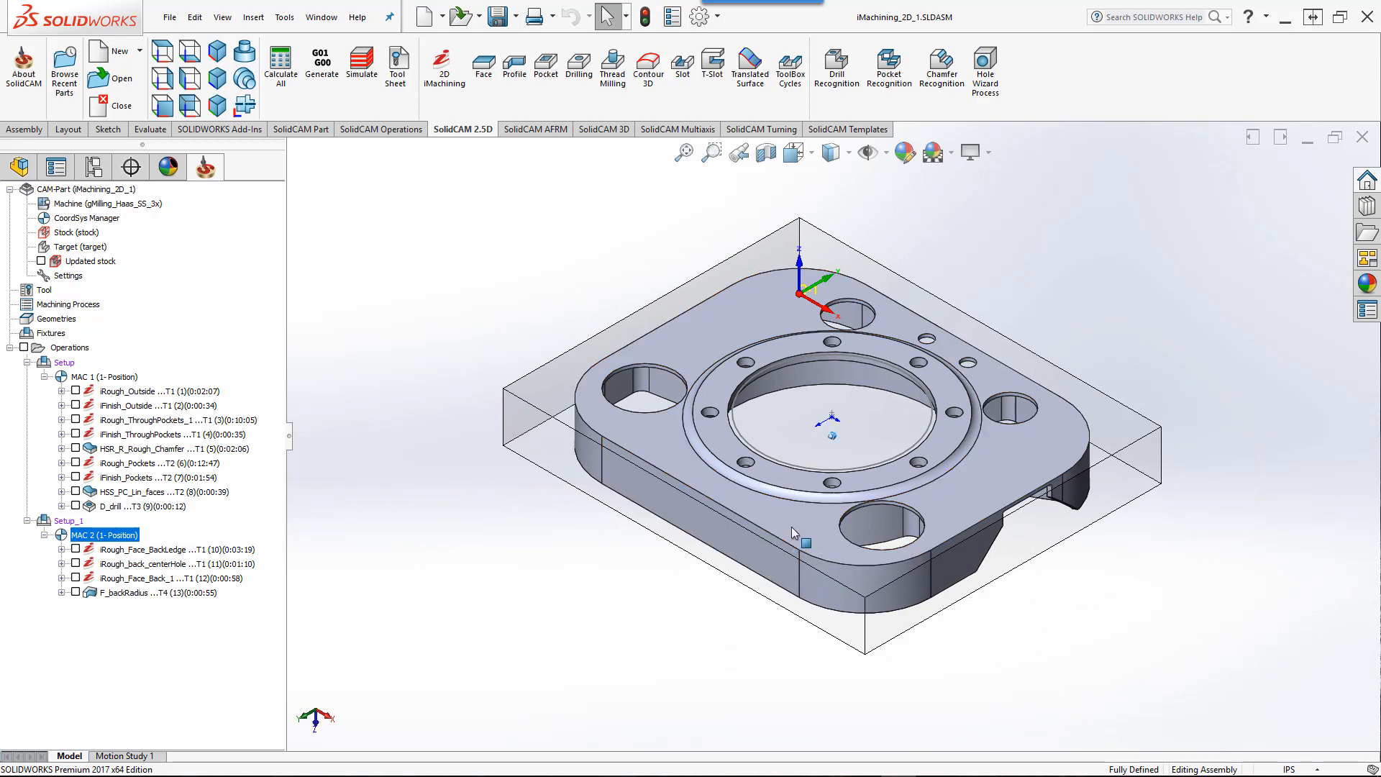
scroll(791, 527, down, 2)
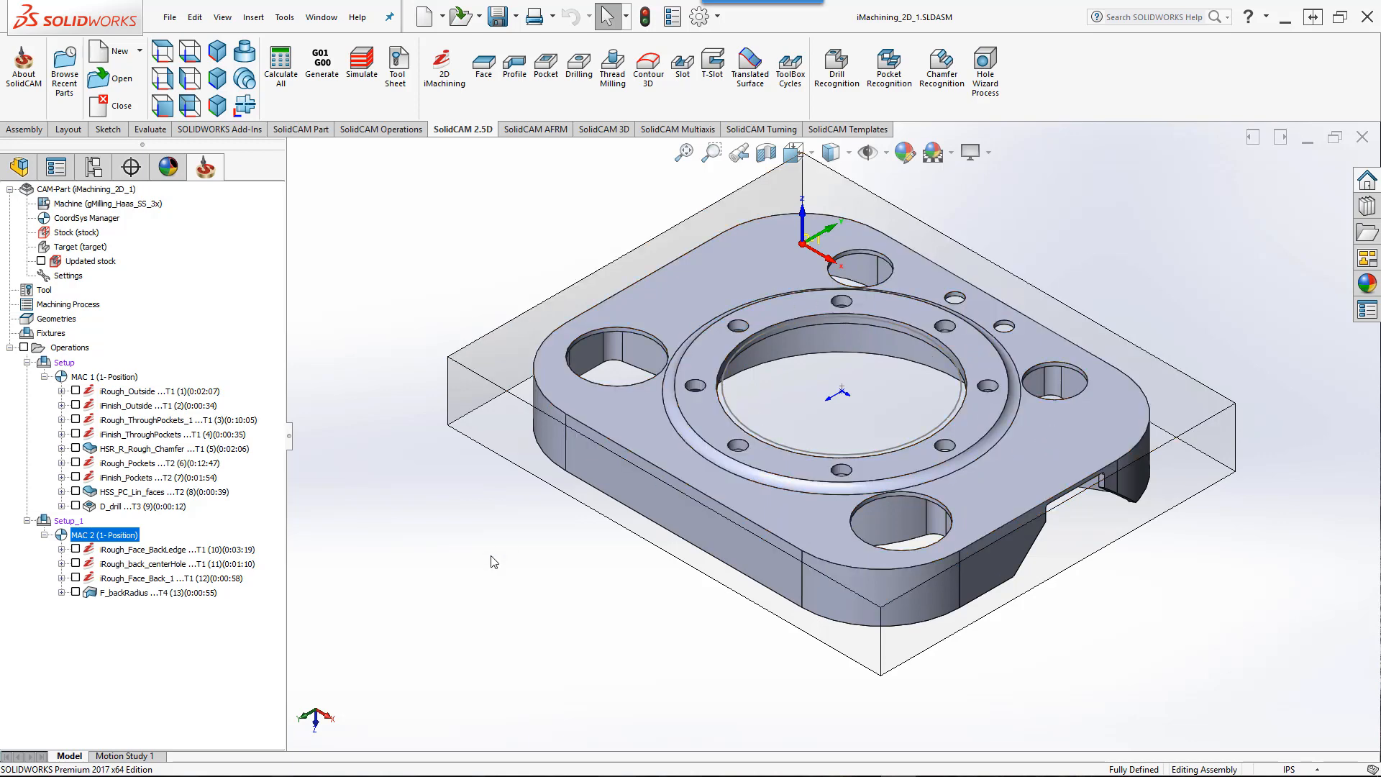
click(137, 550)
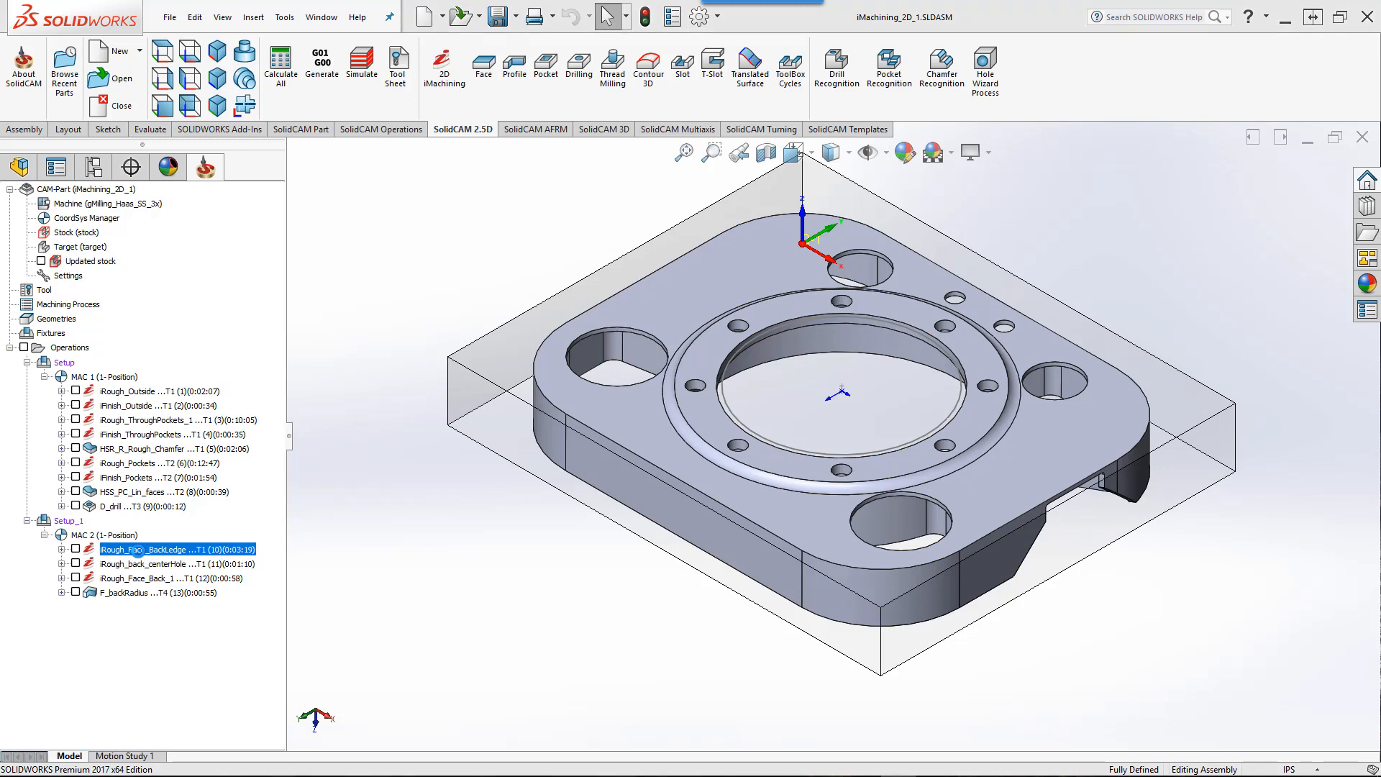
double_click(138, 550)
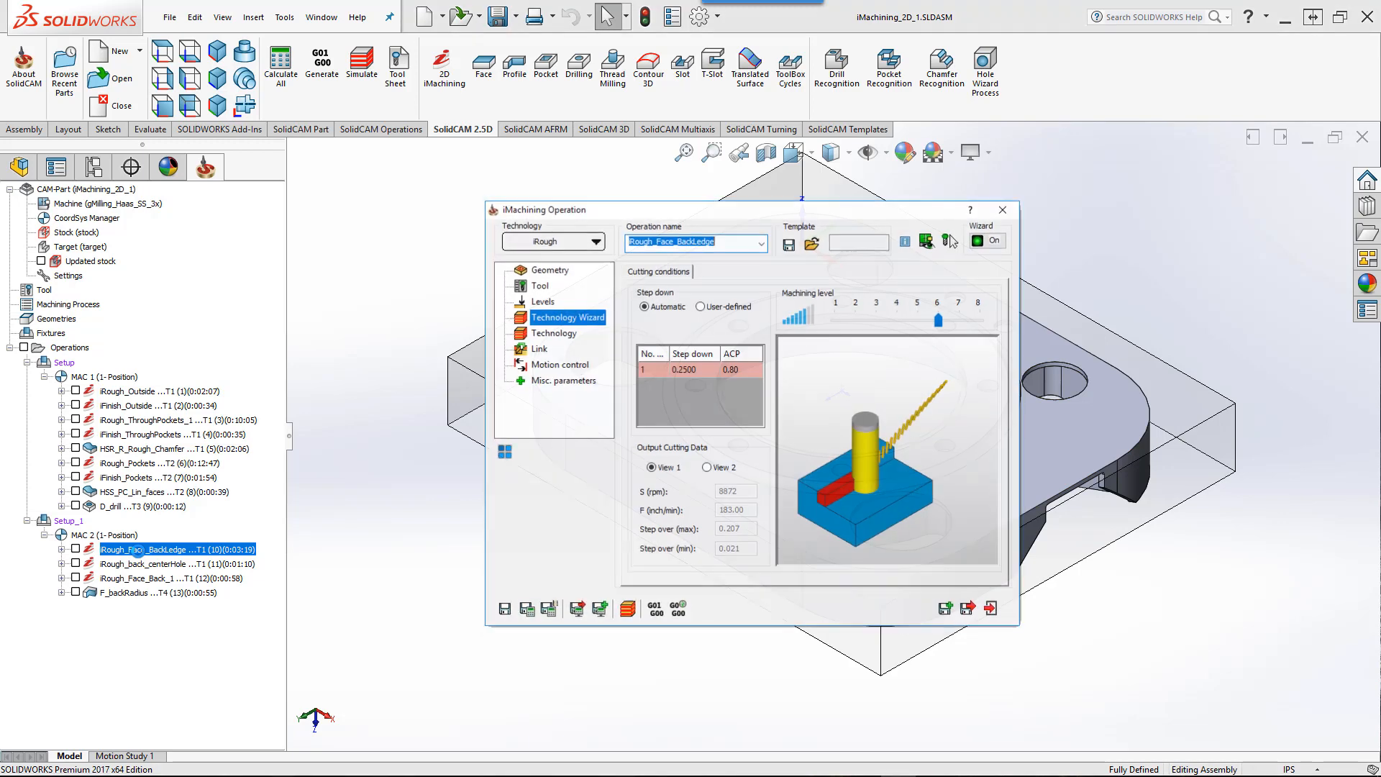
click(549, 271)
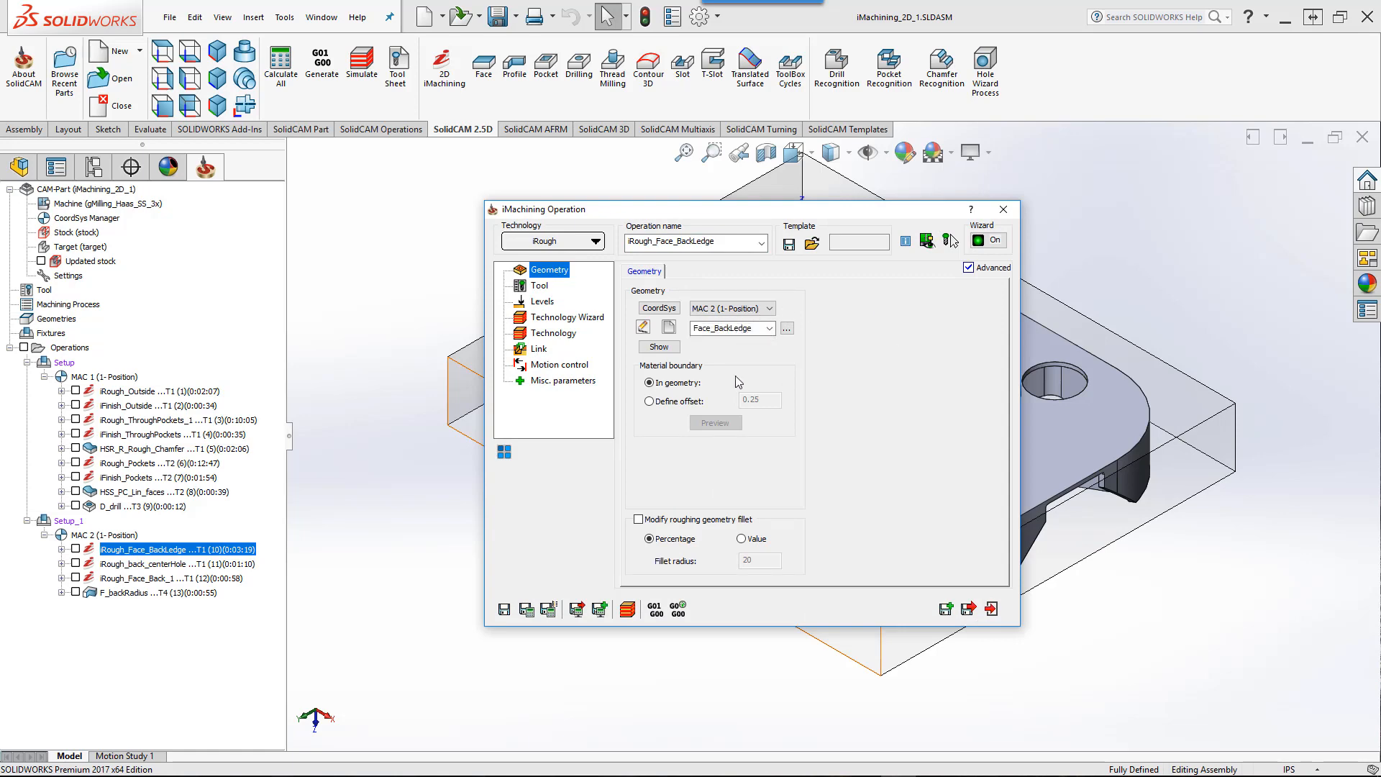
click(658, 347)
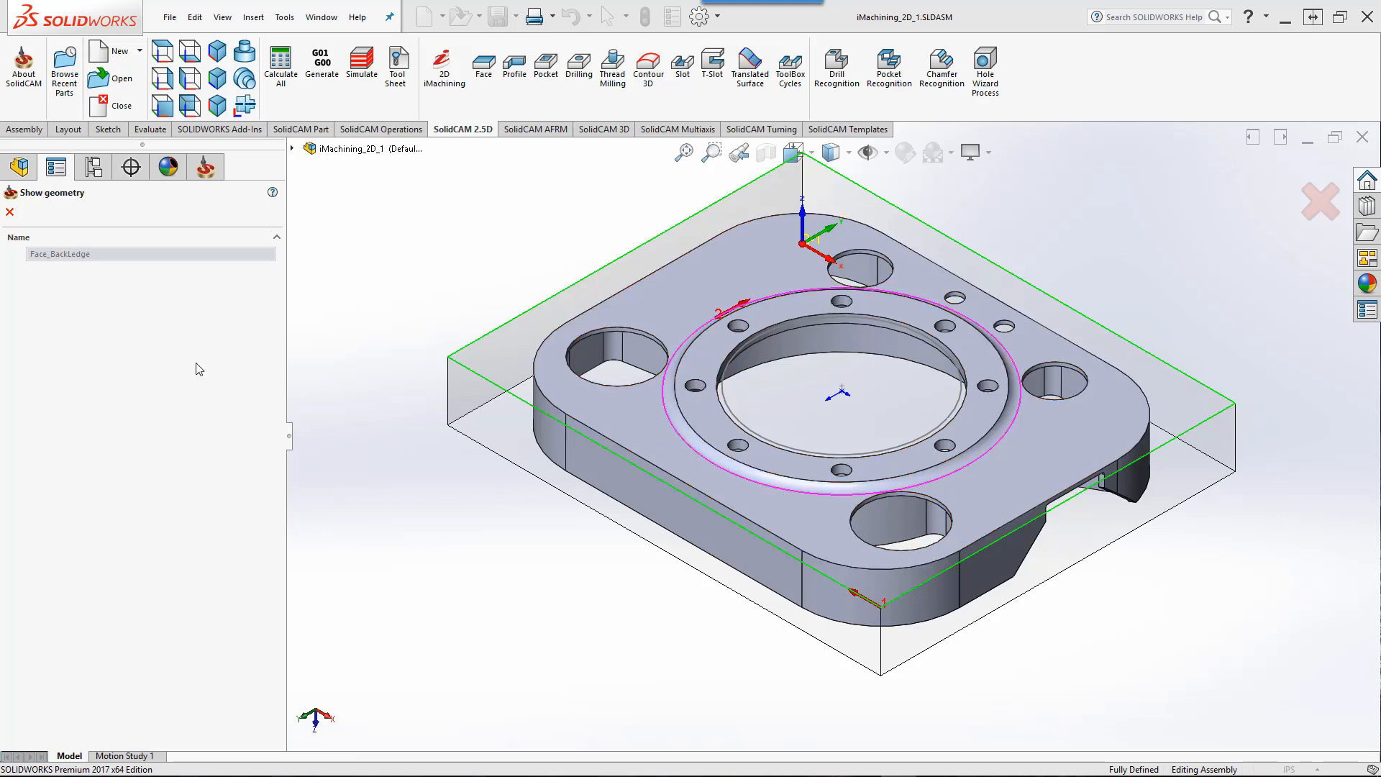
click(9, 212)
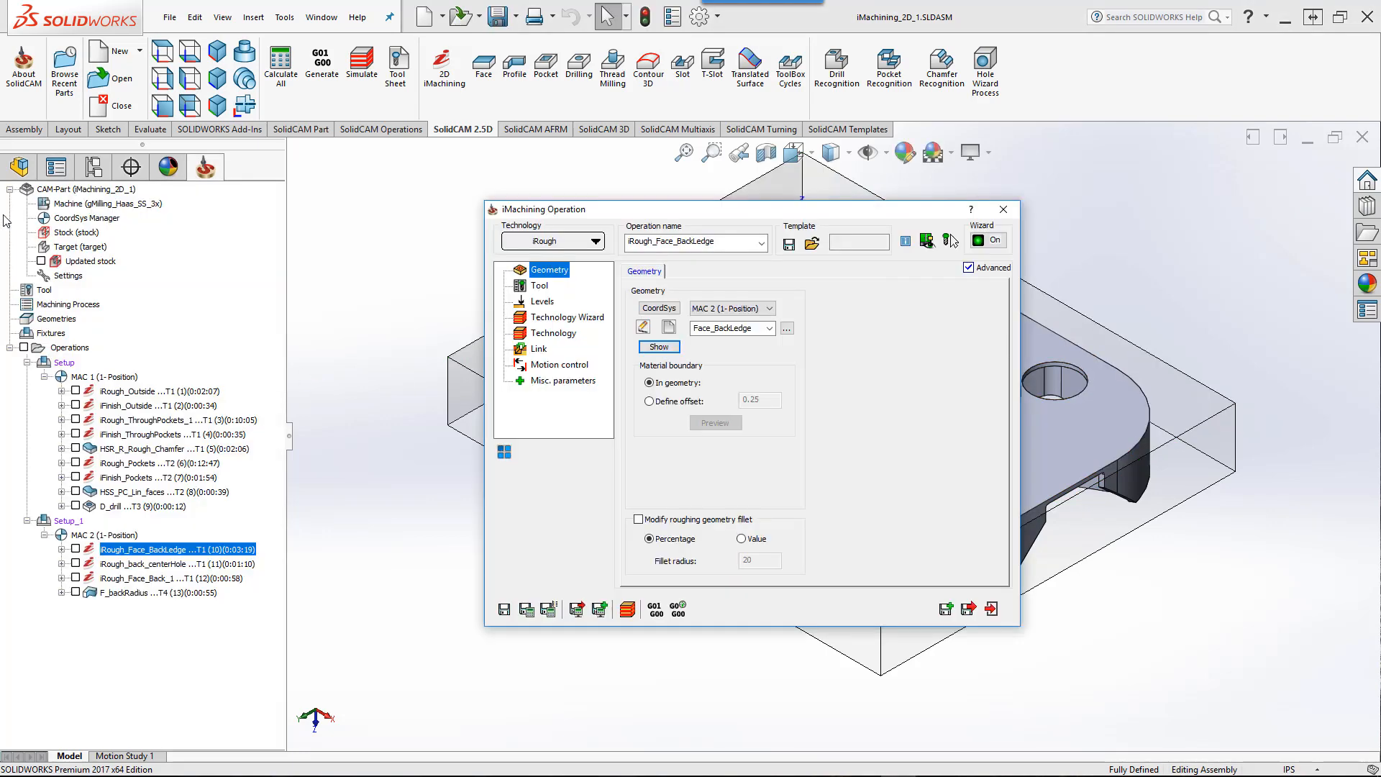
Step: Review the tool, milling levels and Technology Wizard cutting conditions of iRough_Face_BackLedge
click(540, 287)
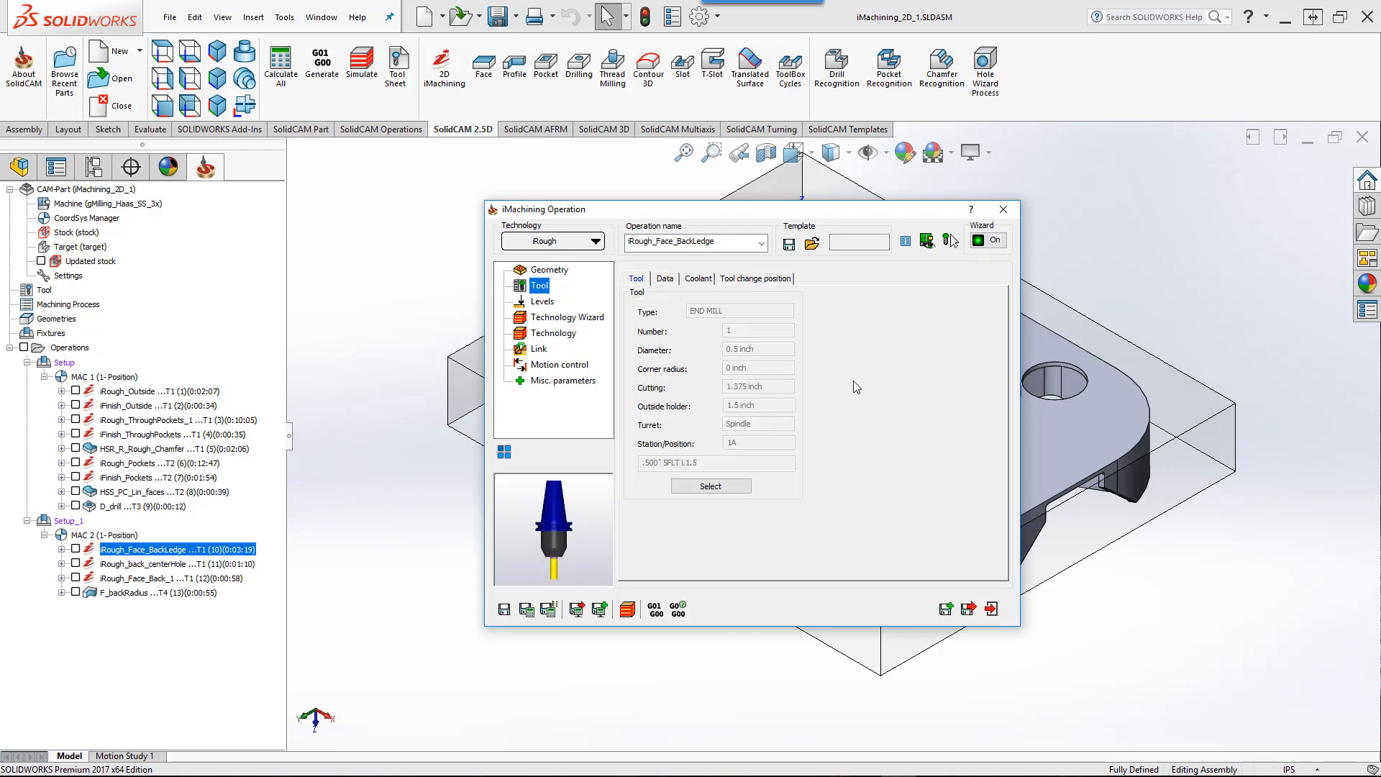
click(541, 302)
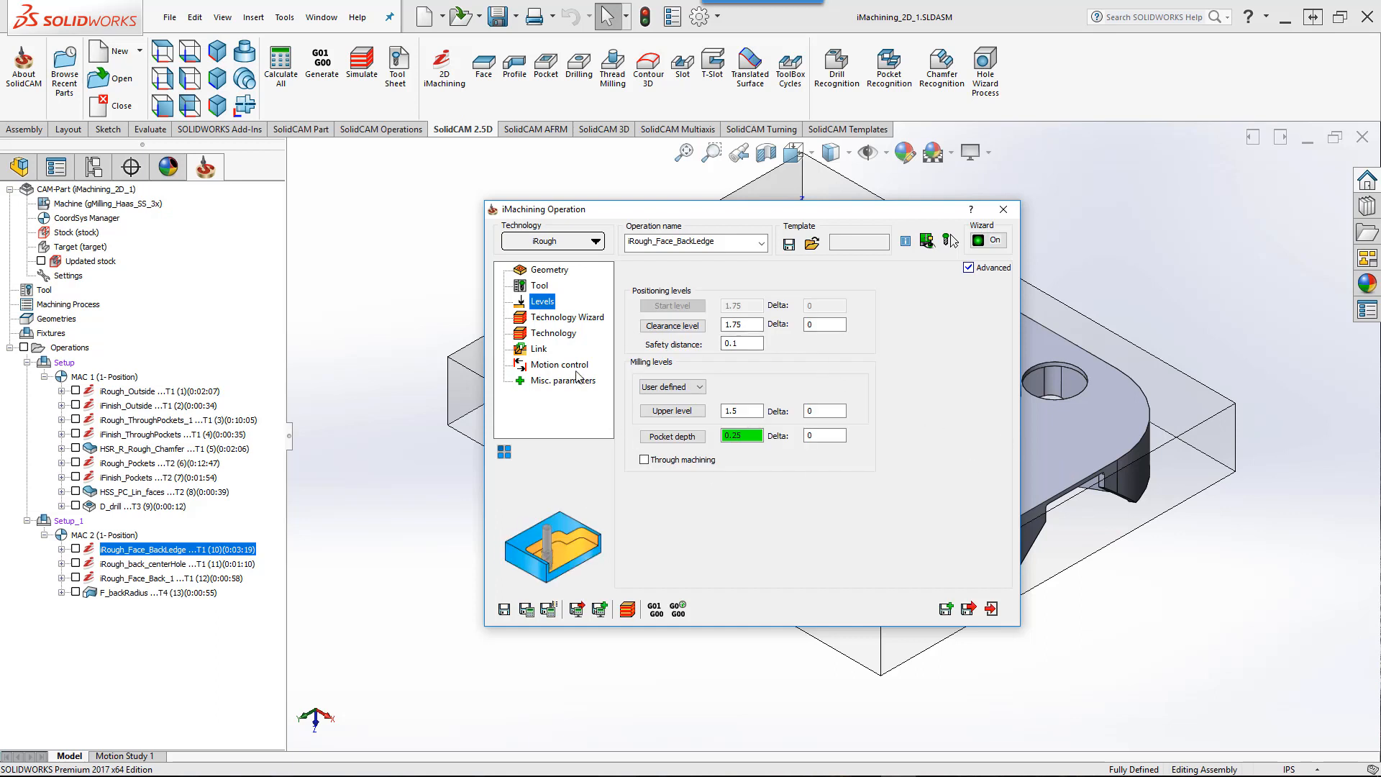
click(551, 319)
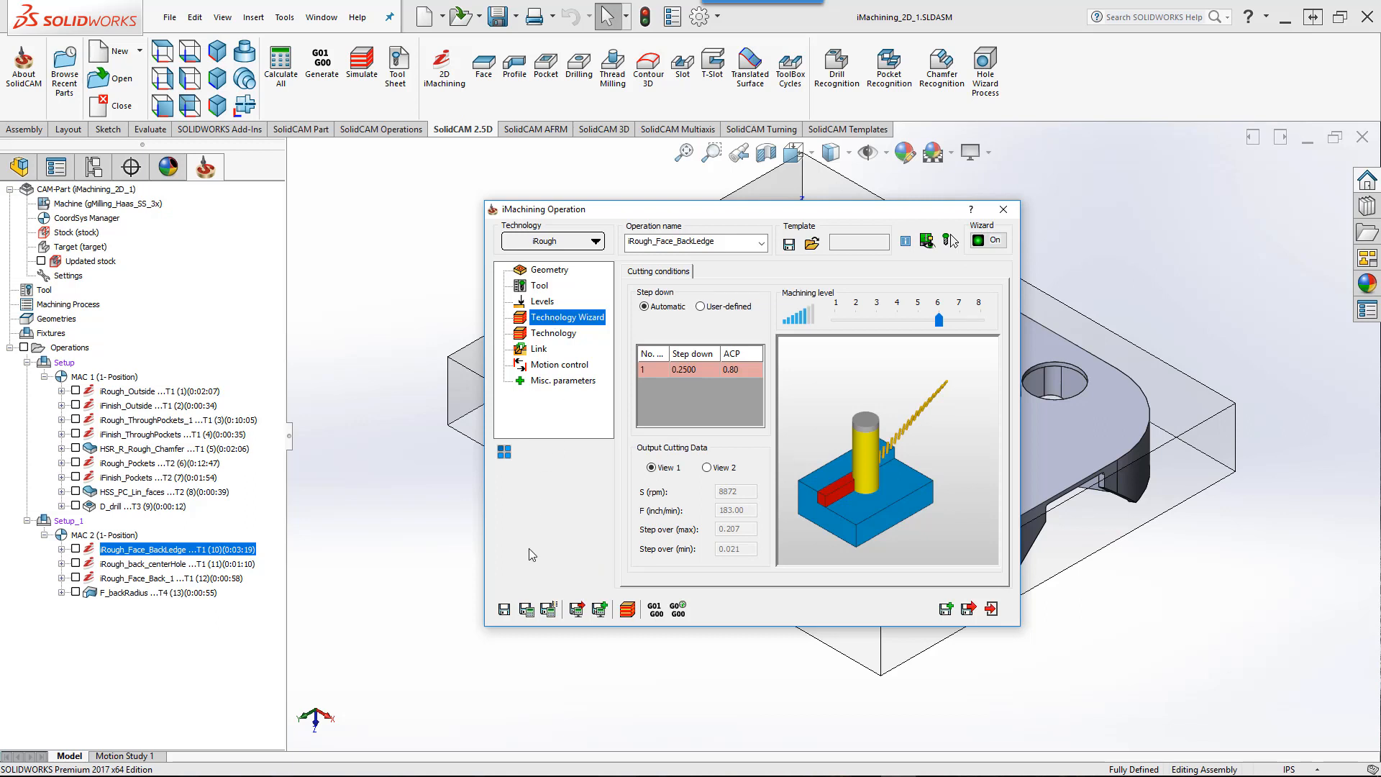
Step: Simulate the iRough_Face_BackLedge toolpath with solid verification at maximum speed, and exit the simulation and the operation
click(627, 610)
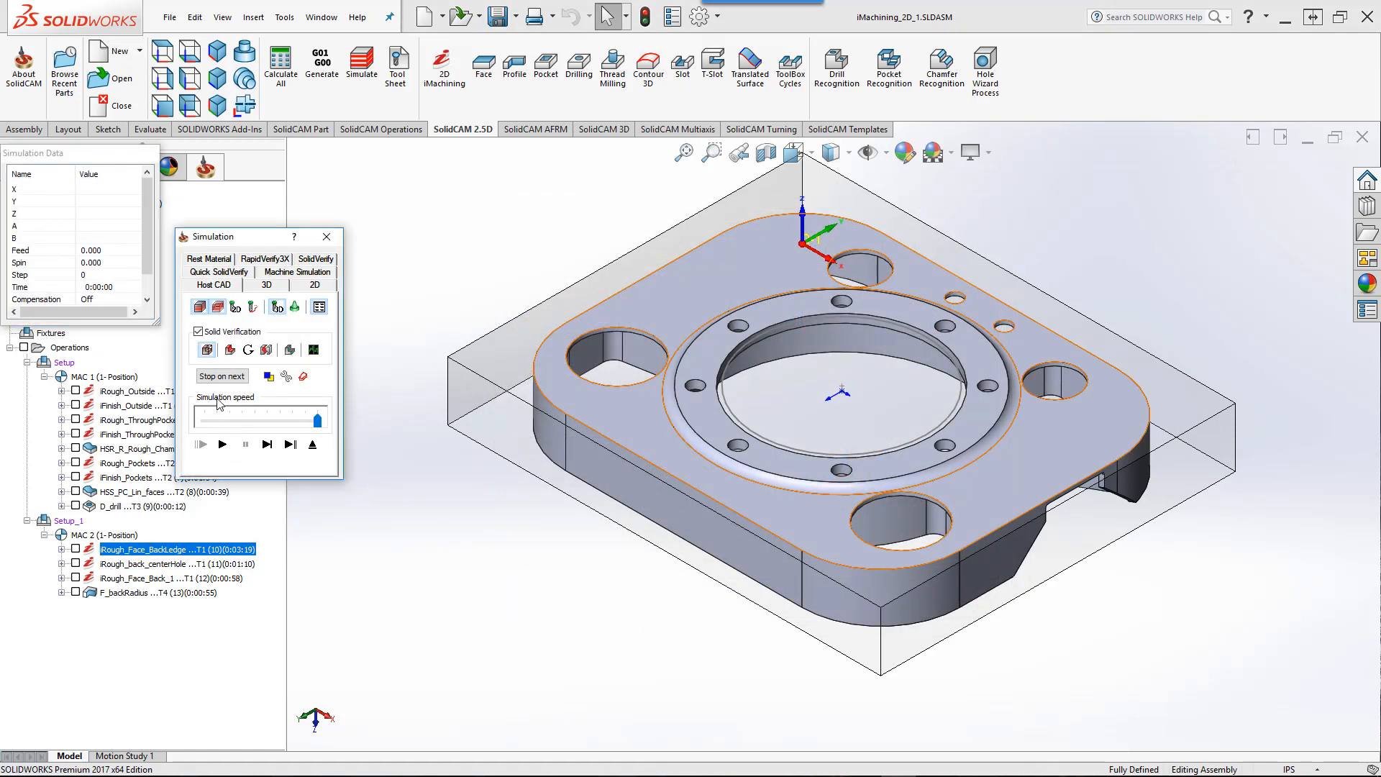
click(222, 445)
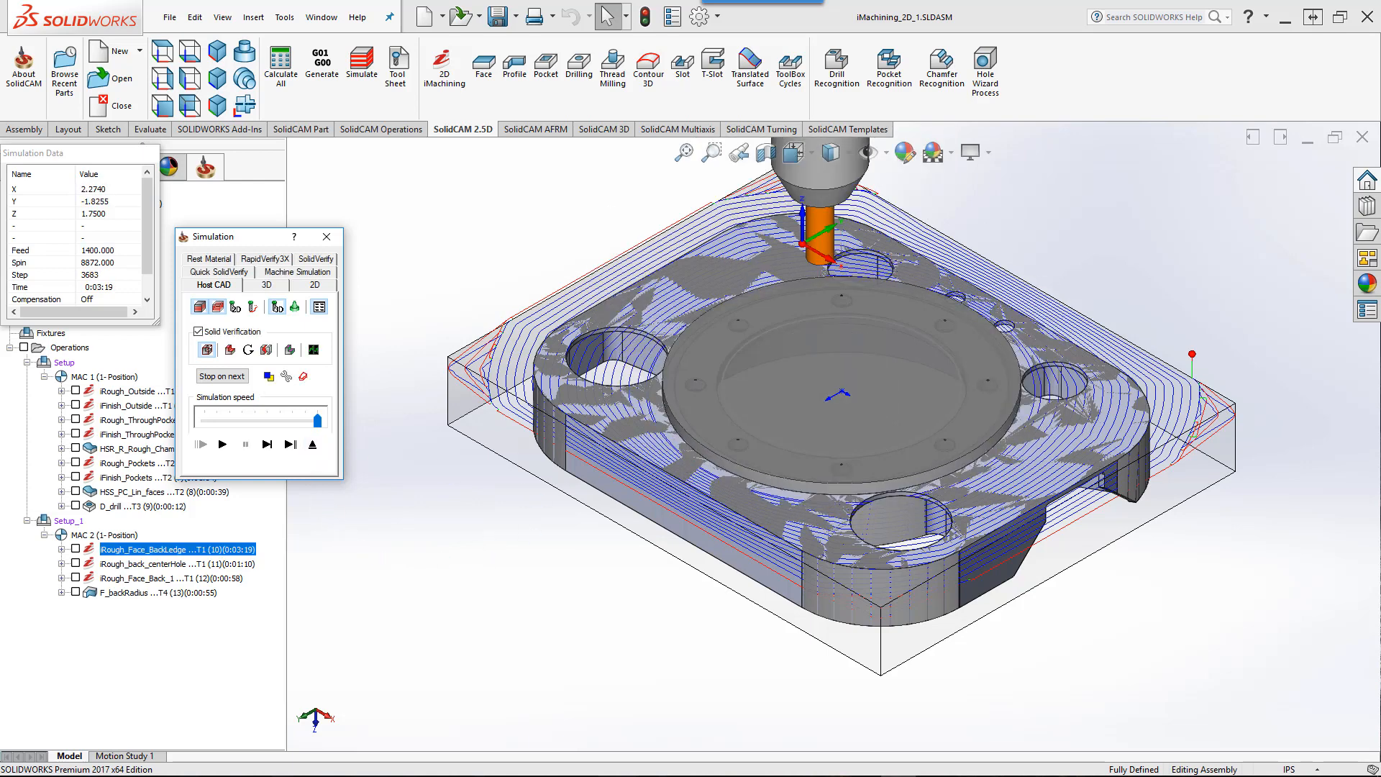
click(312, 444)
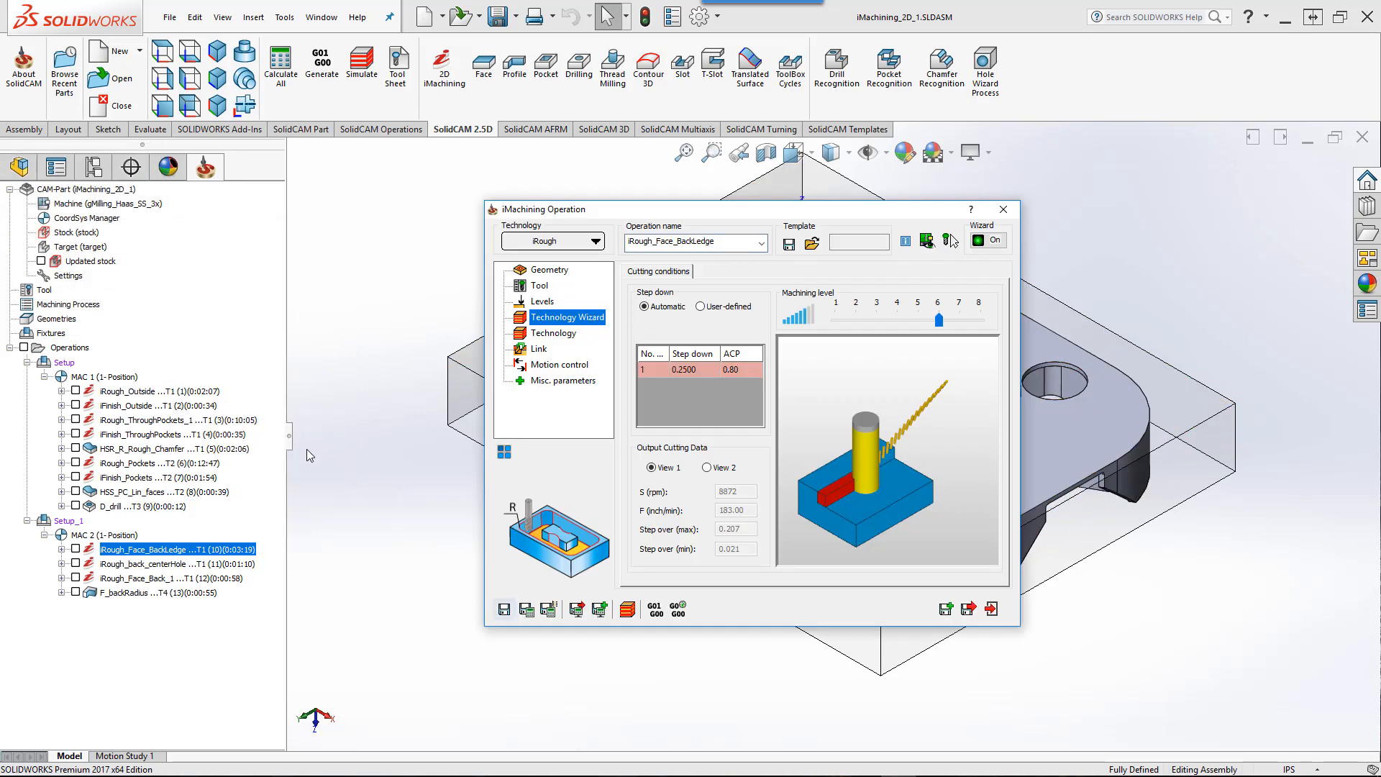
click(990, 609)
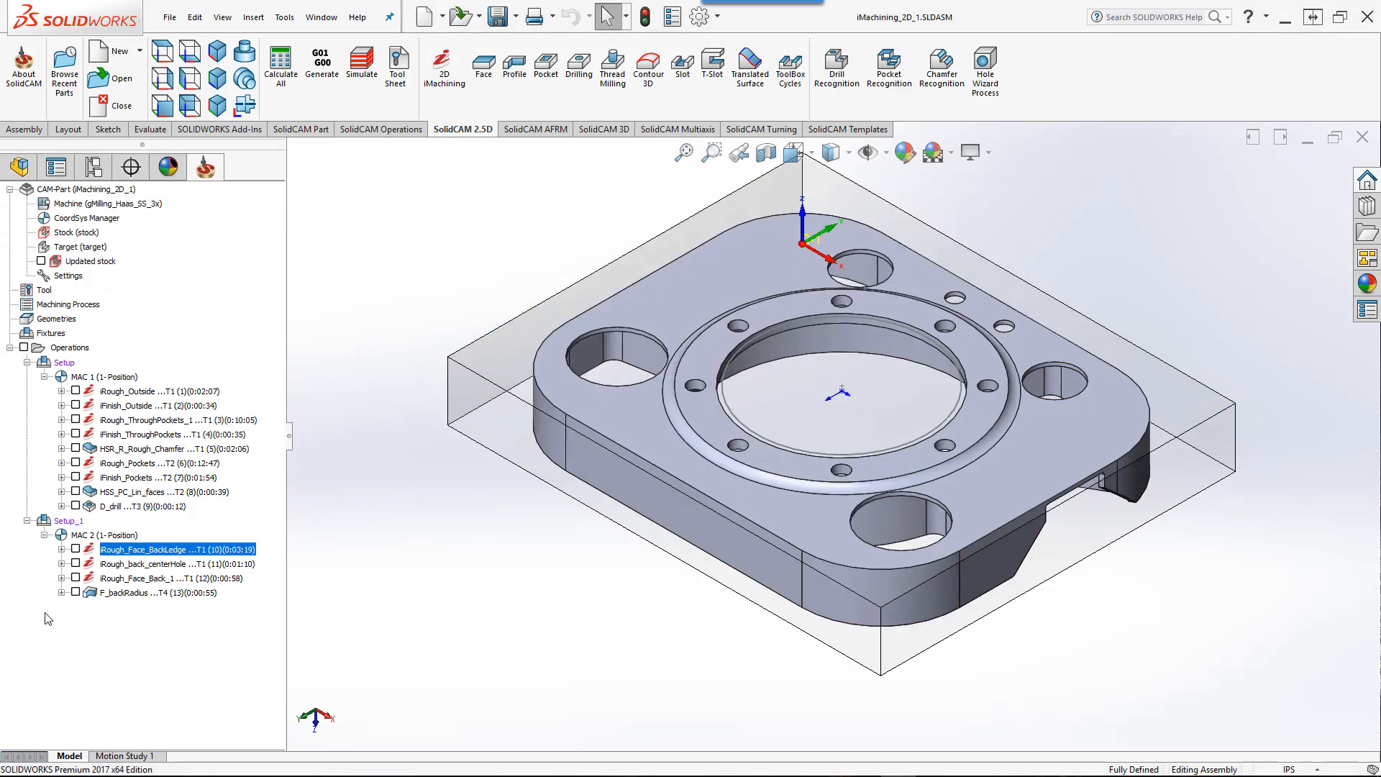
Step: Display the iRough_back_centerHole toolpath, and replace it with the iRough_Face_Back_1 toolpath on the model
click(76, 564)
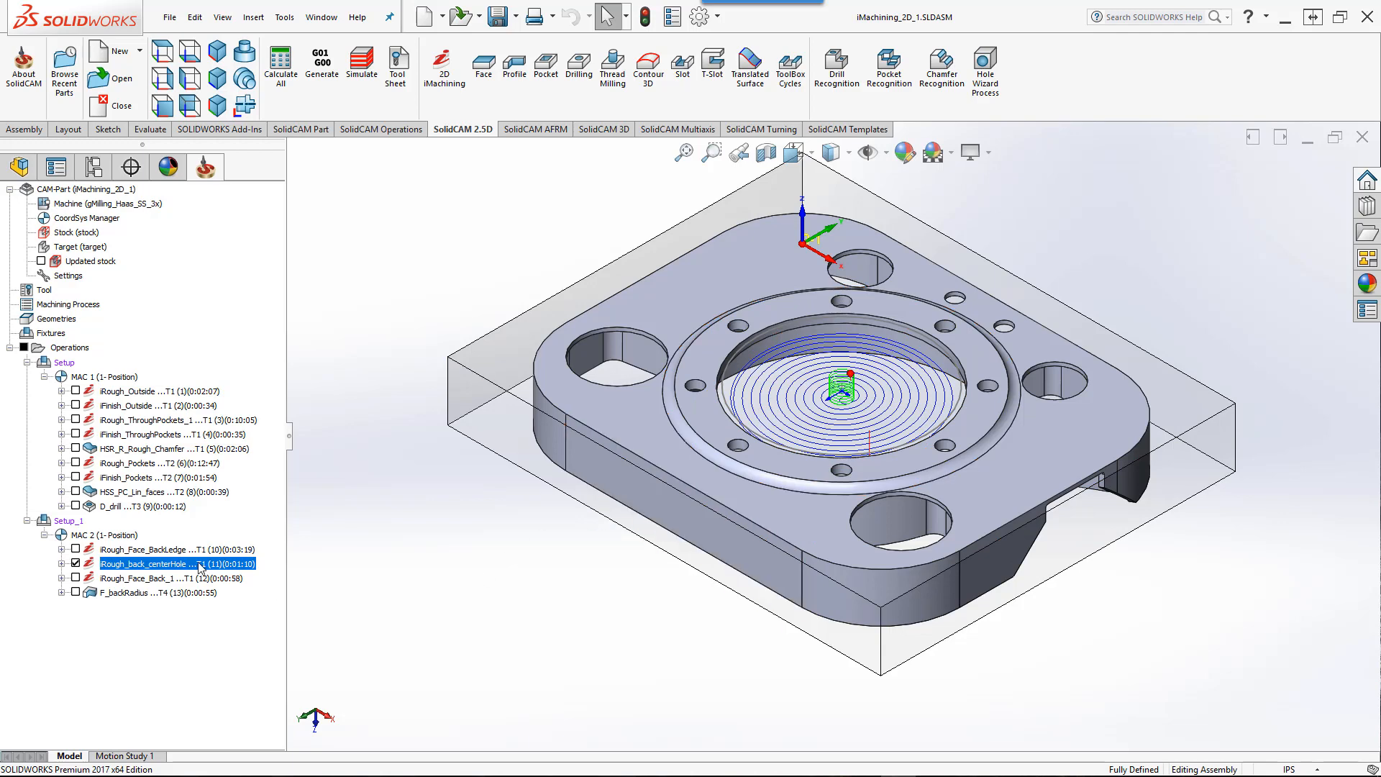
click(76, 564)
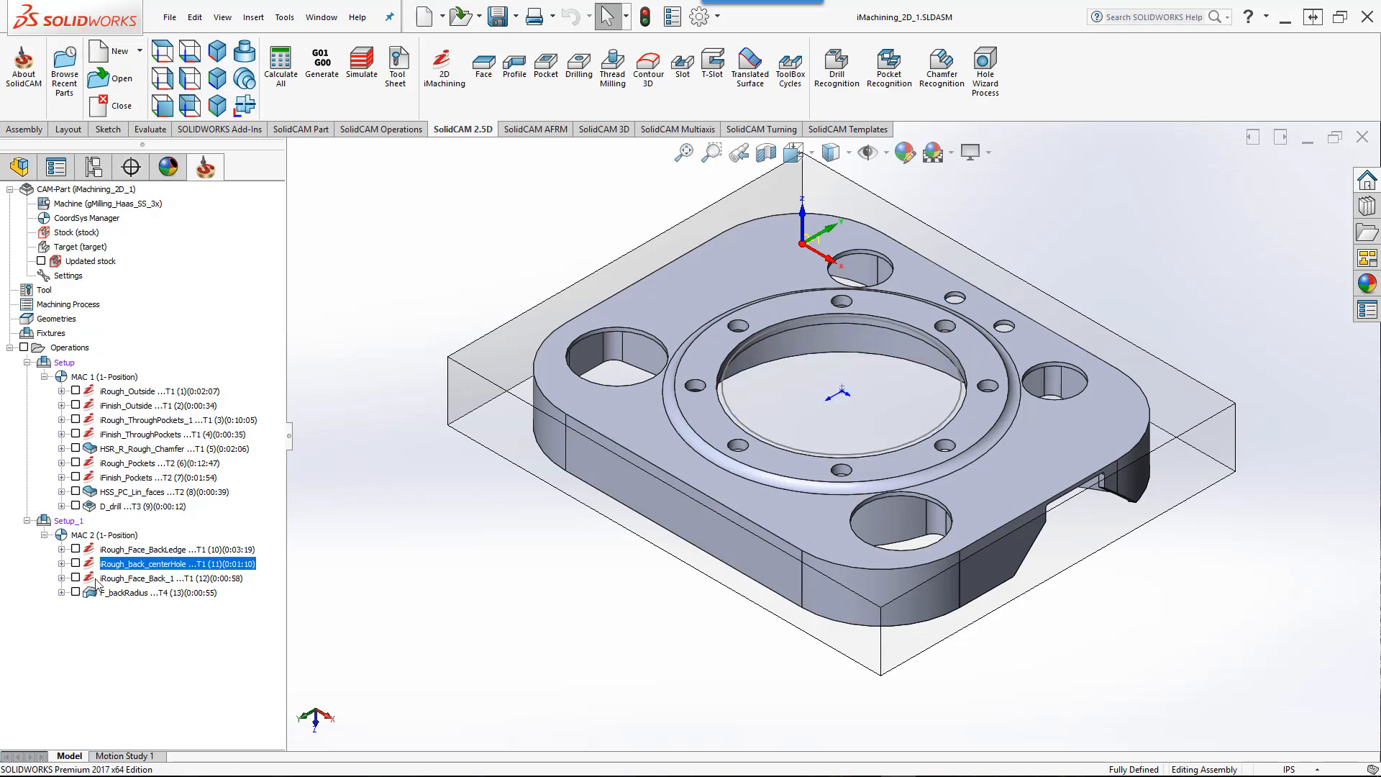
click(75, 577)
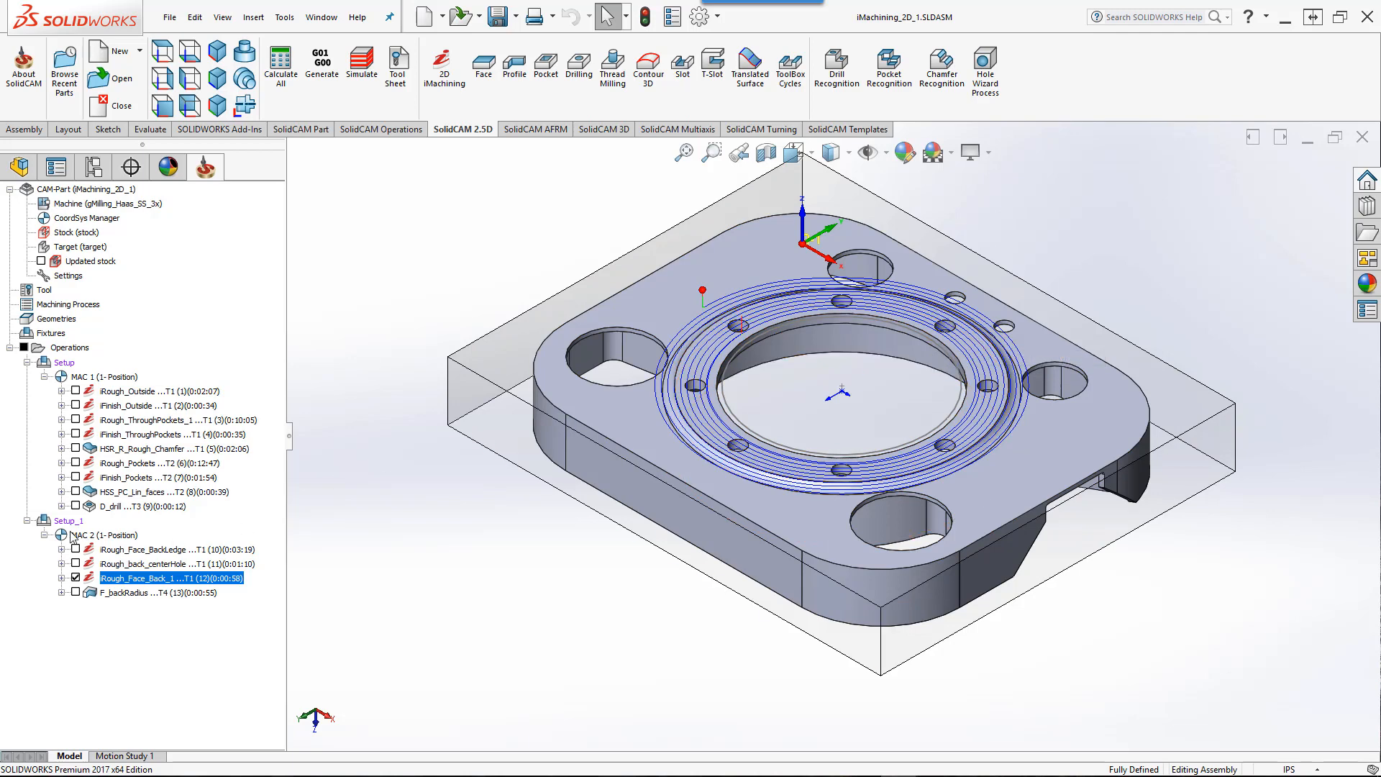
Step: Open the iRough_Face_Back_1 operation, show its Face_Back geometry chains on the model, and return to the operation
double_click(120, 584)
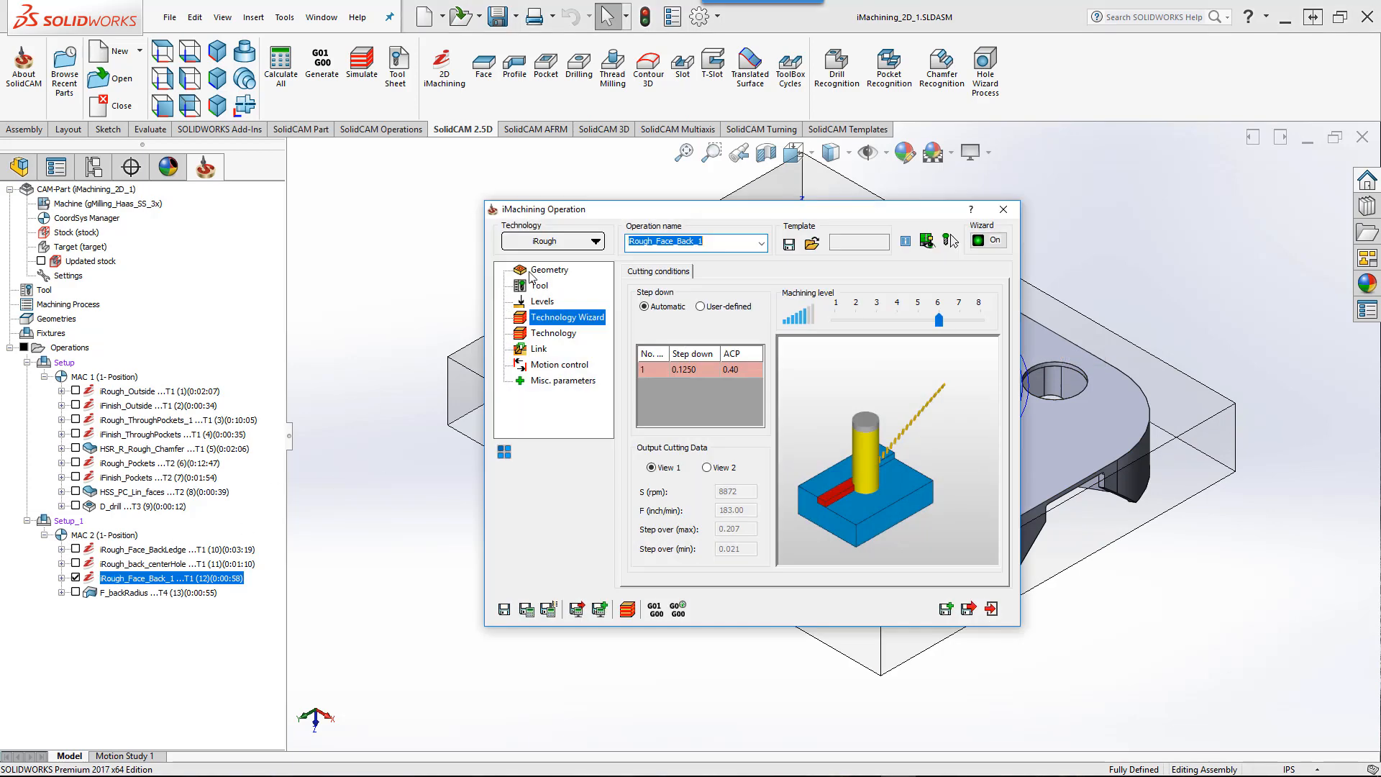
click(548, 271)
click(661, 348)
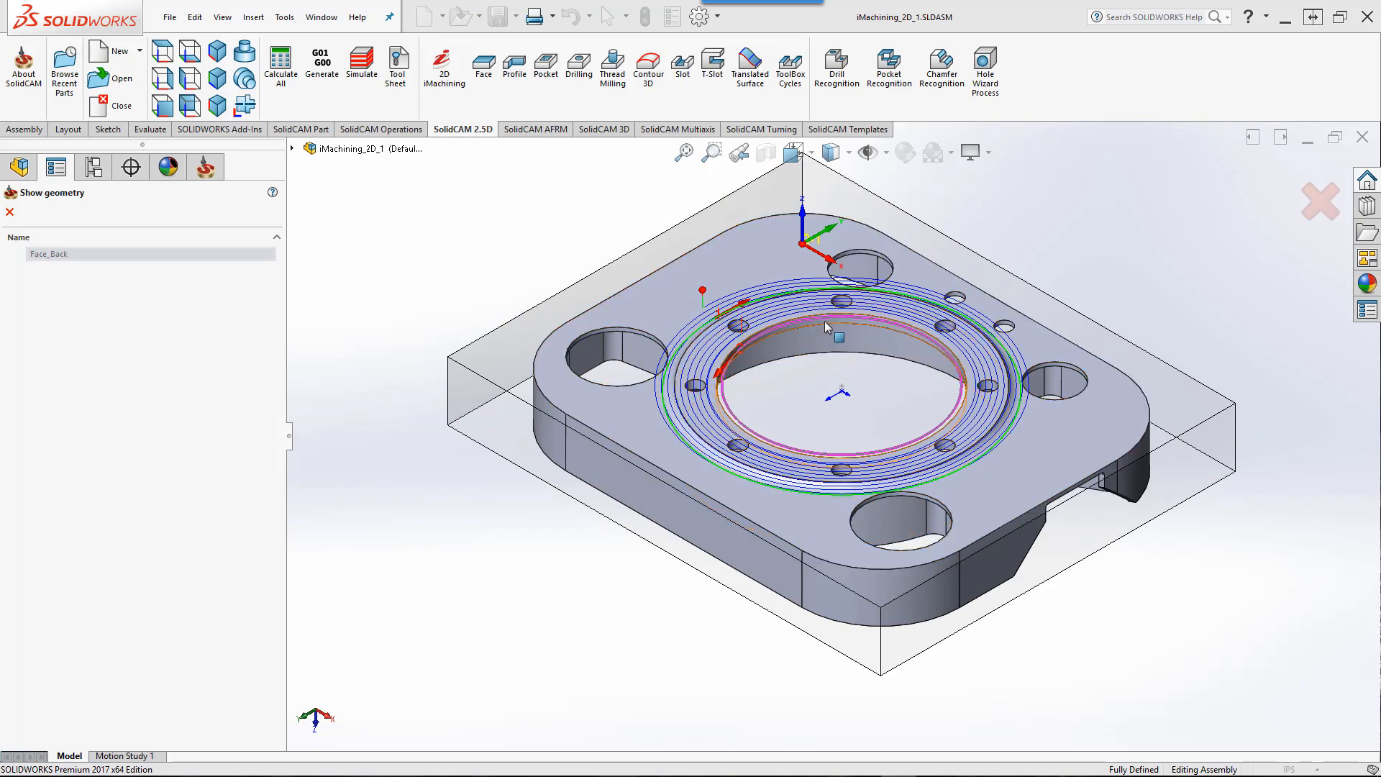
click(10, 212)
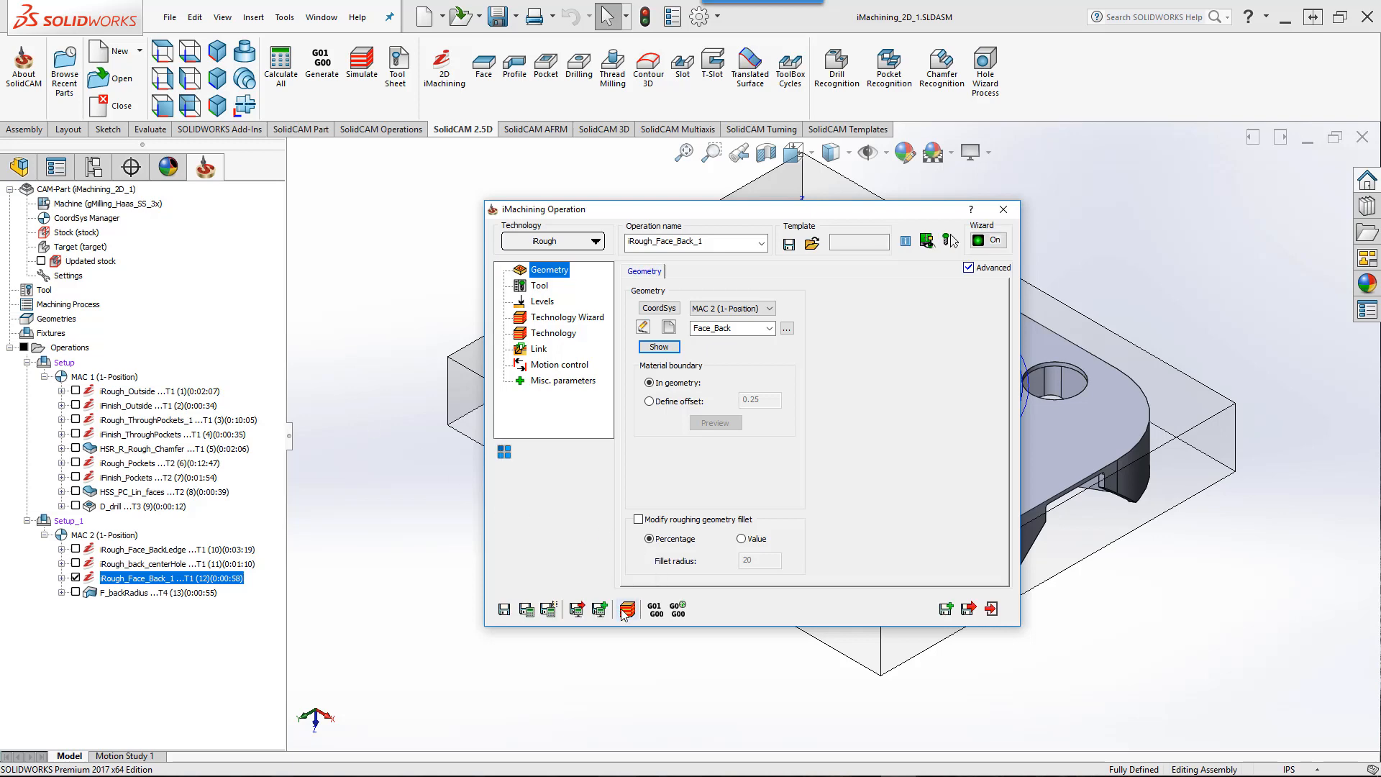
Step: Simulate the iRough_Face_Back_1 toolpath on the CAD model with solid verification, and exit the simulation
click(627, 609)
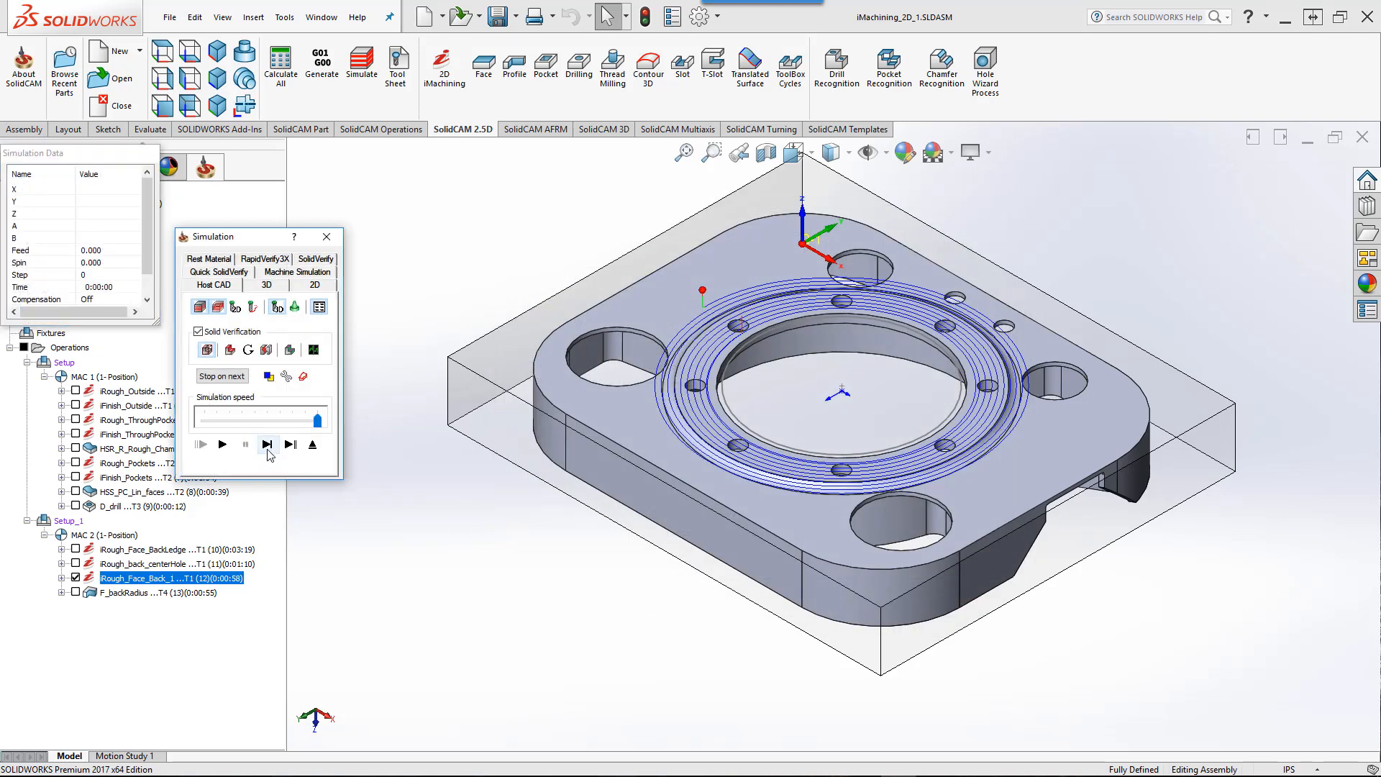
click(267, 444)
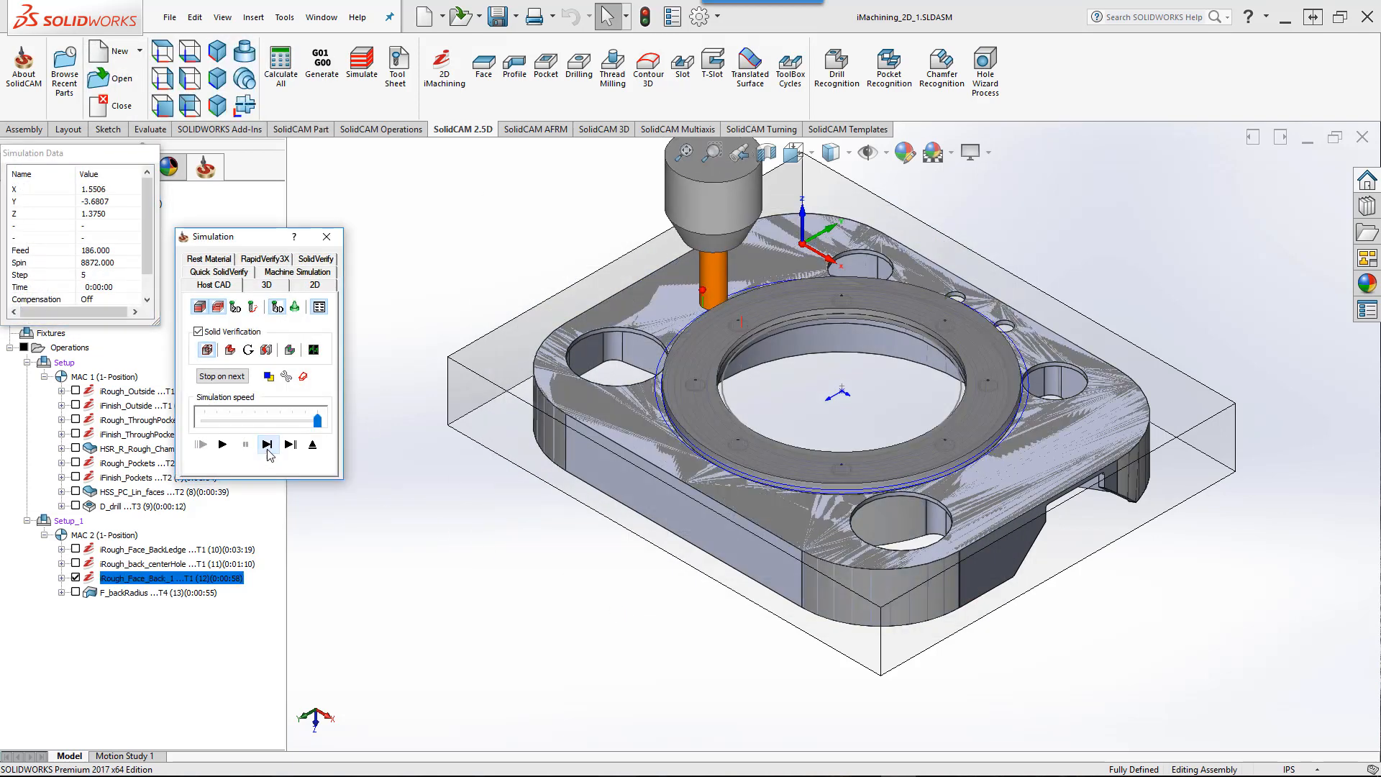
click(223, 445)
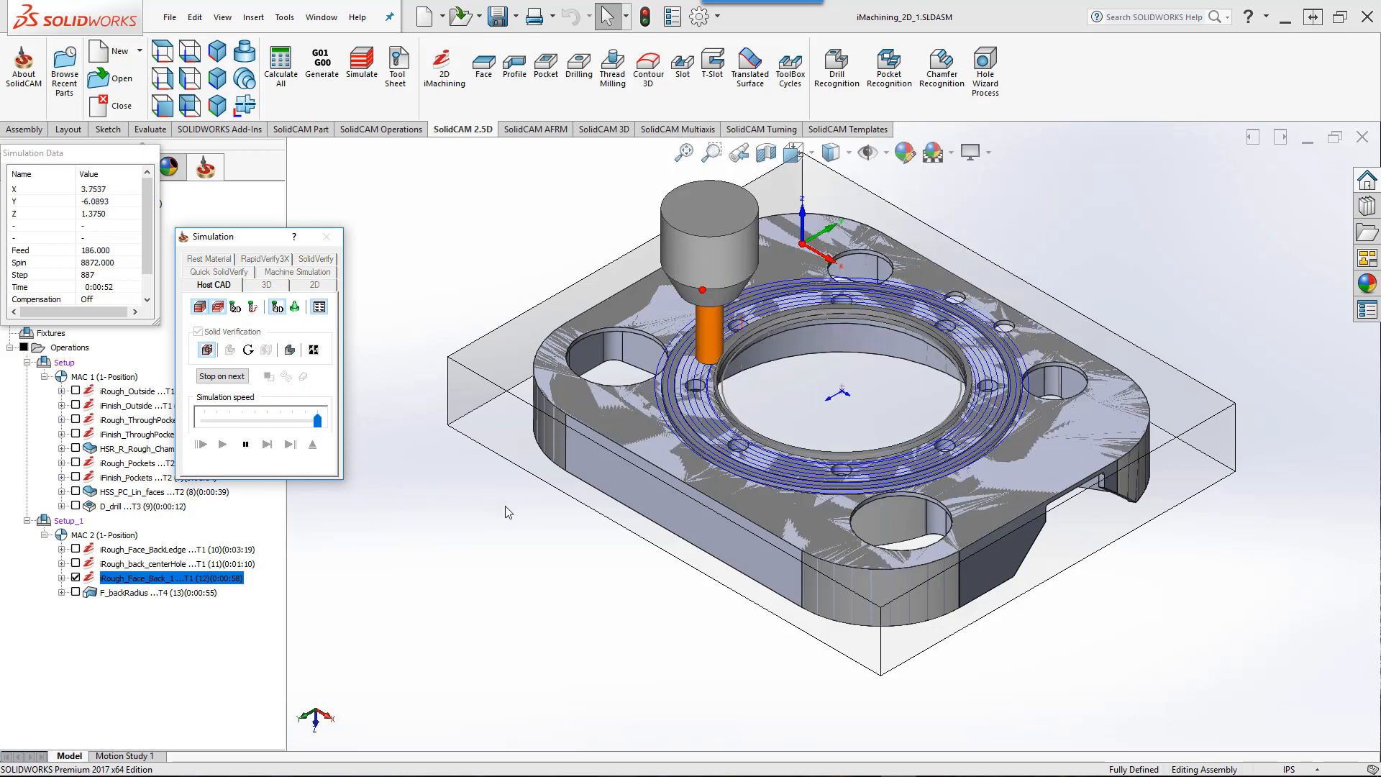
click(315, 445)
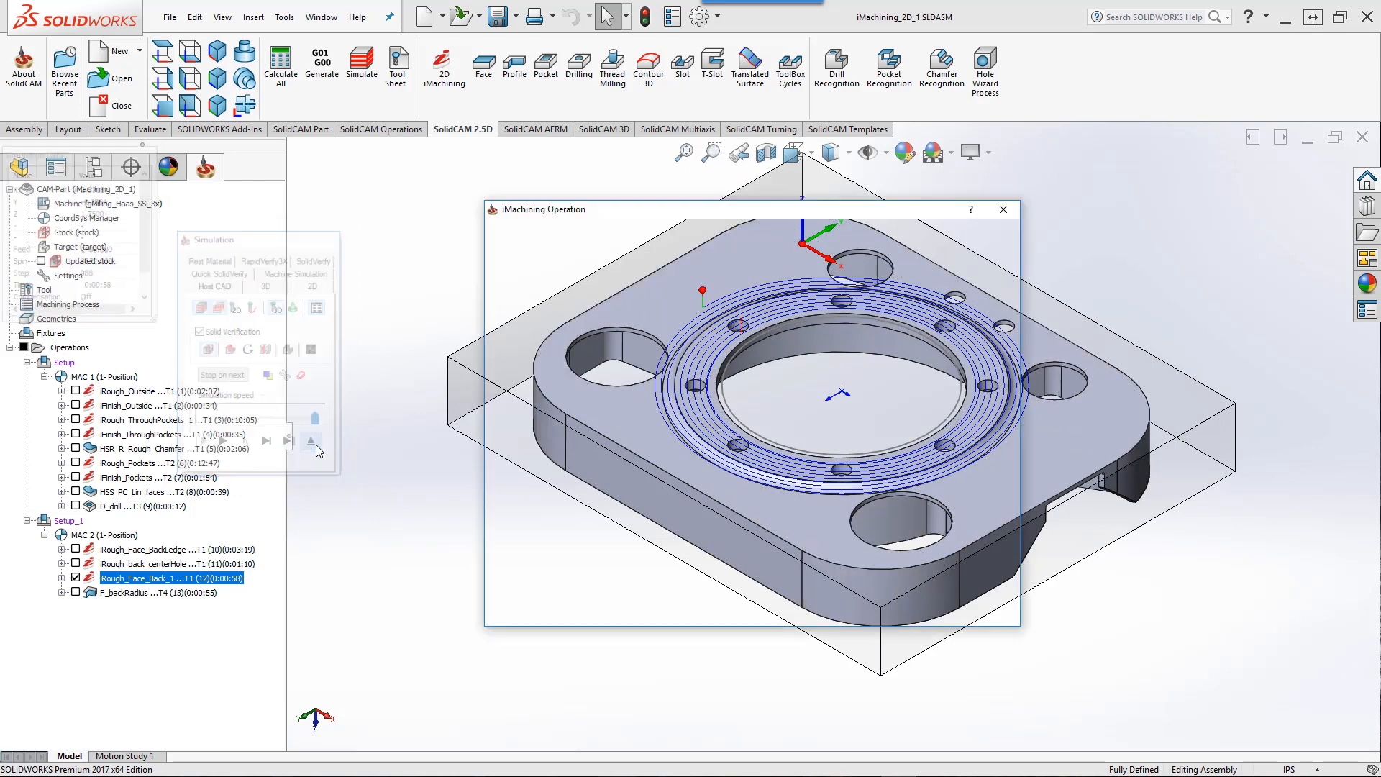
Step: Exit the iRough_Face_Back_1 operation, select F_backRadius, and hide the iRough_Face_Back_1 toolpath
click(992, 610)
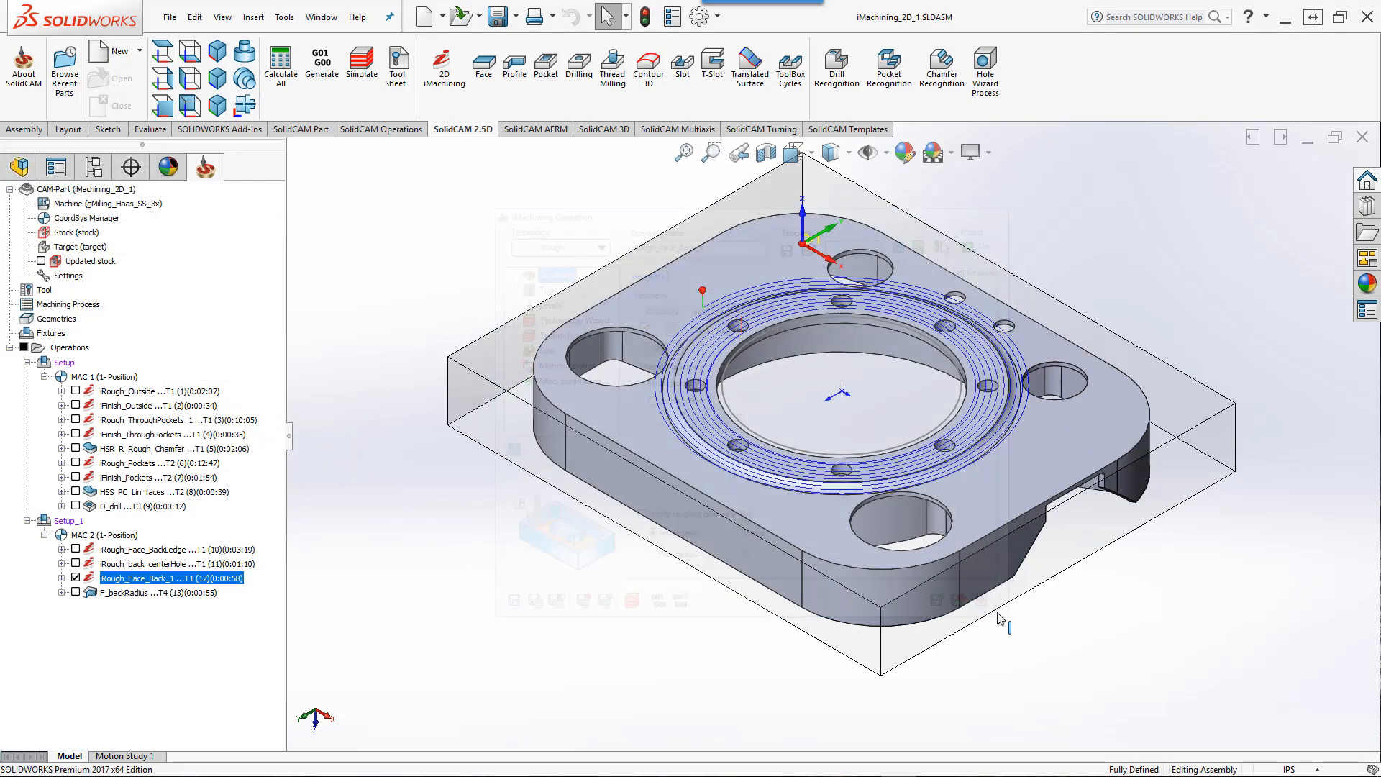
click(133, 593)
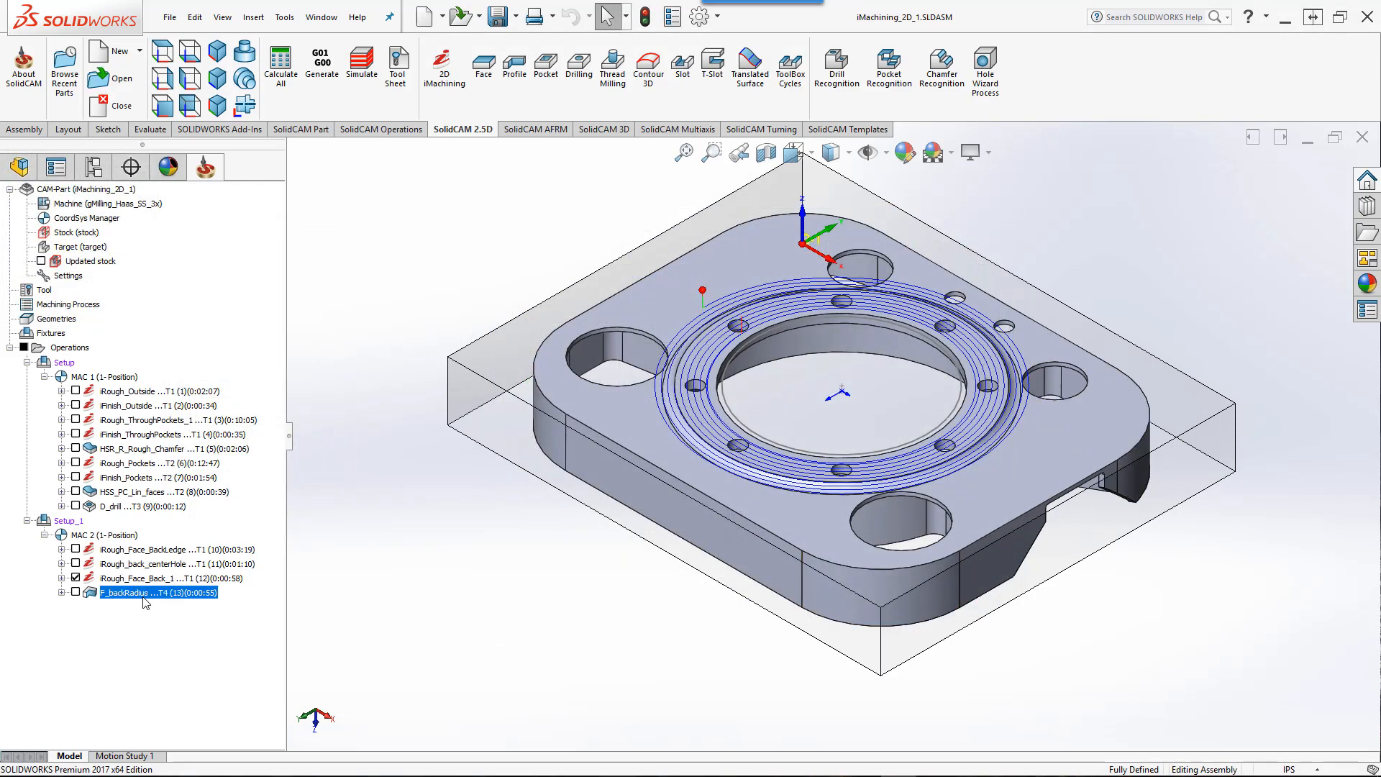
click(76, 578)
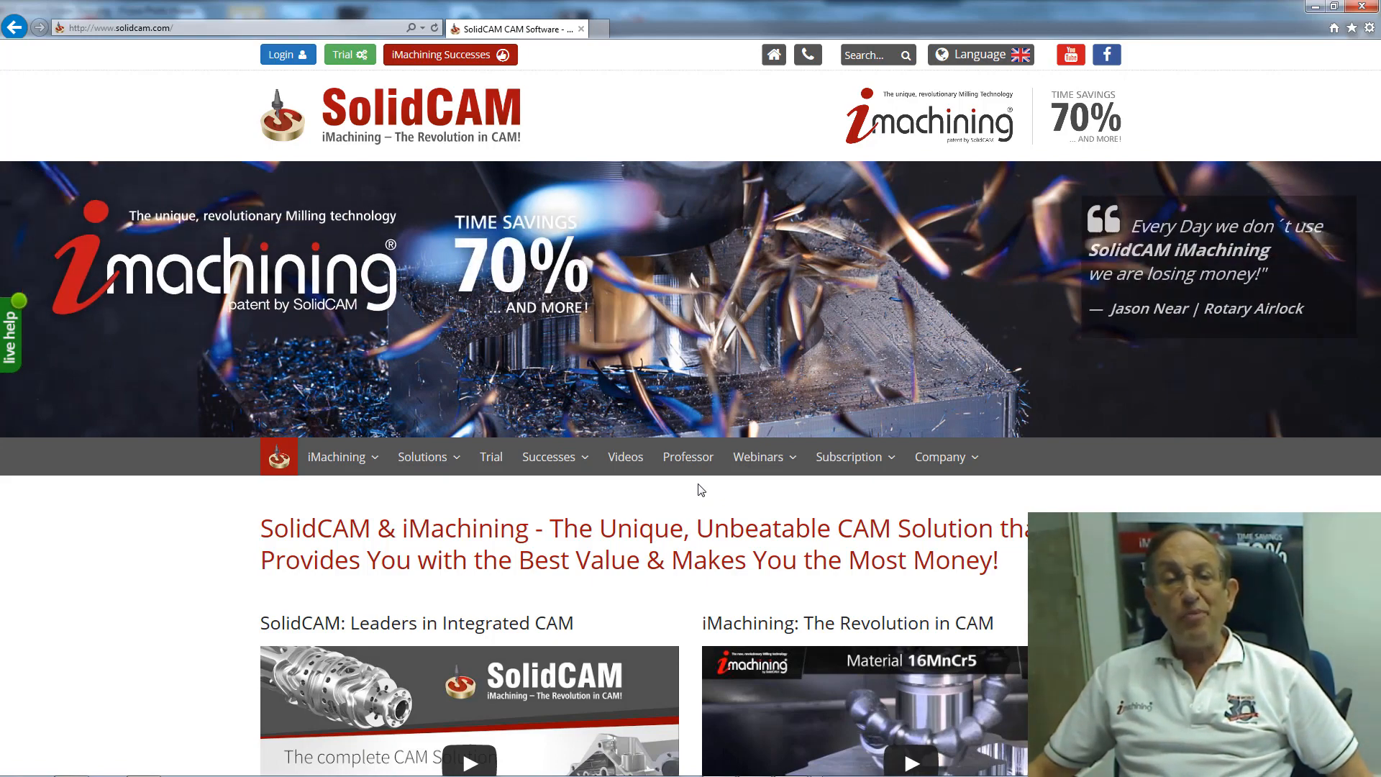
Step: Switch to the SolidCAM website in the web browser and open the Professor videos page
click(689, 461)
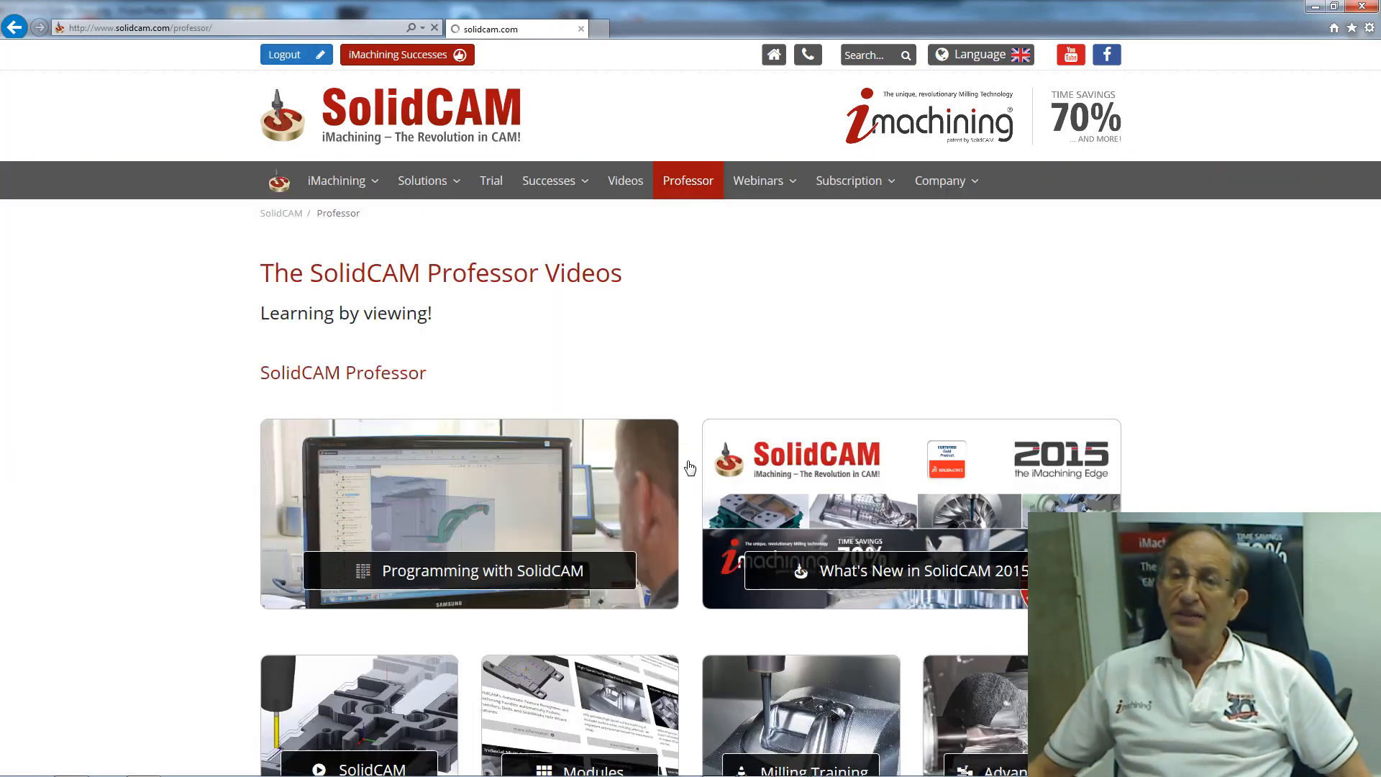